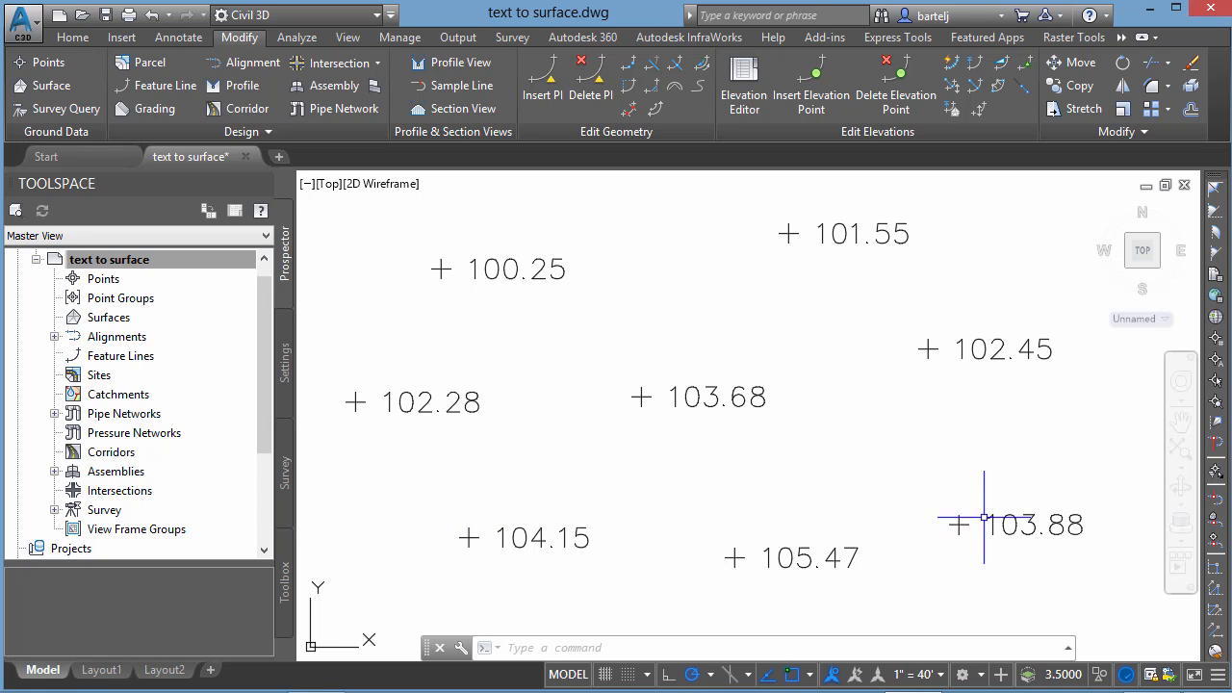
Step: Select the points and elevation texts at 100.25, 102.28 and 103.68, and inspect the Z position of the three text objects
{"action": "mouse_move", "coordinate": [755, 395]}
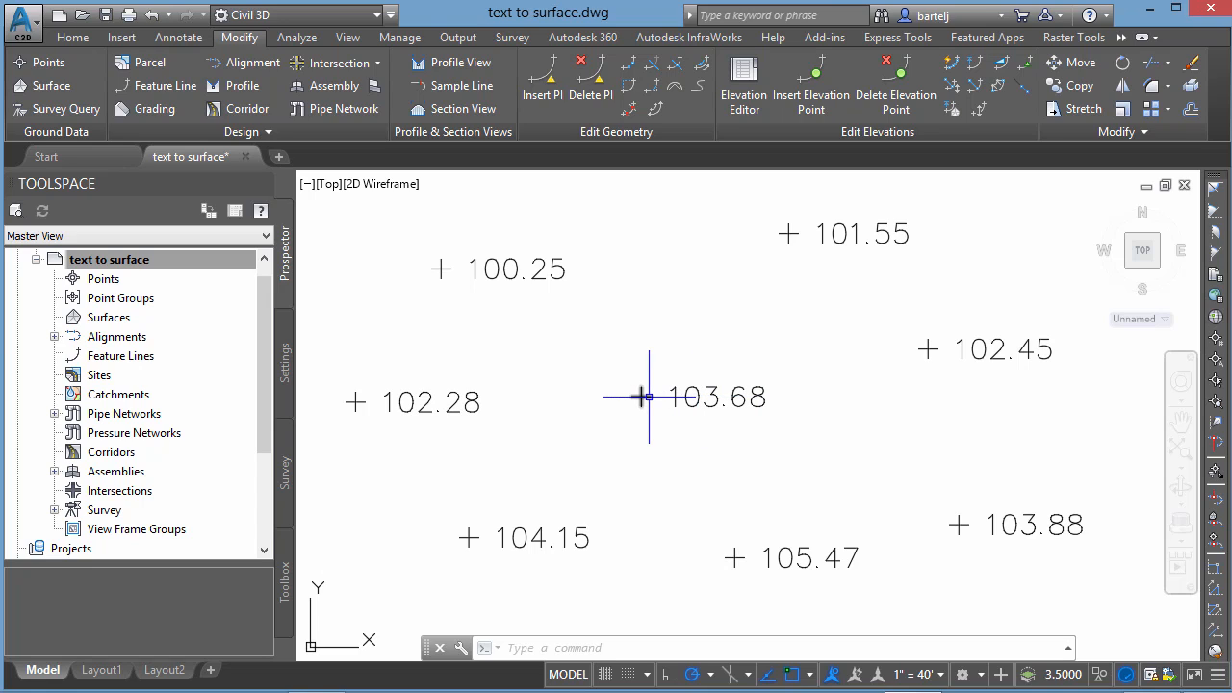
{"action": "mouse_move", "coordinate": [642, 397]}
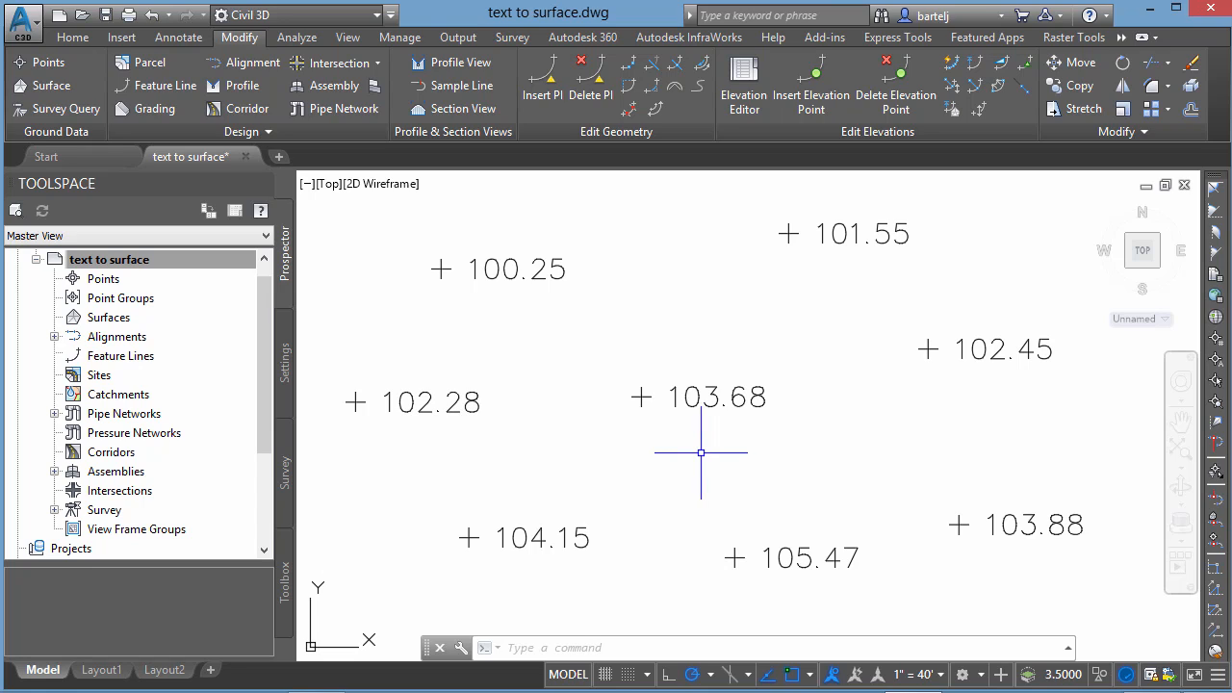
{"action": "left_click", "coordinate": [767, 454]}
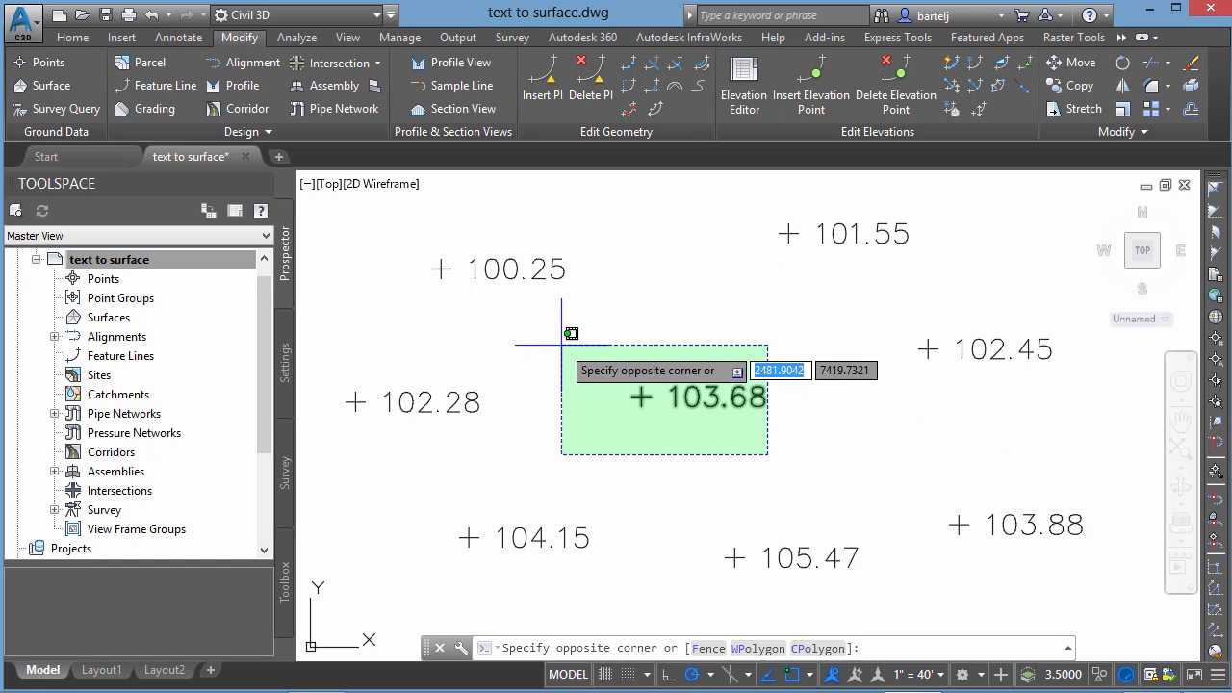
{"action": "left_click", "coordinate": [342, 231]}
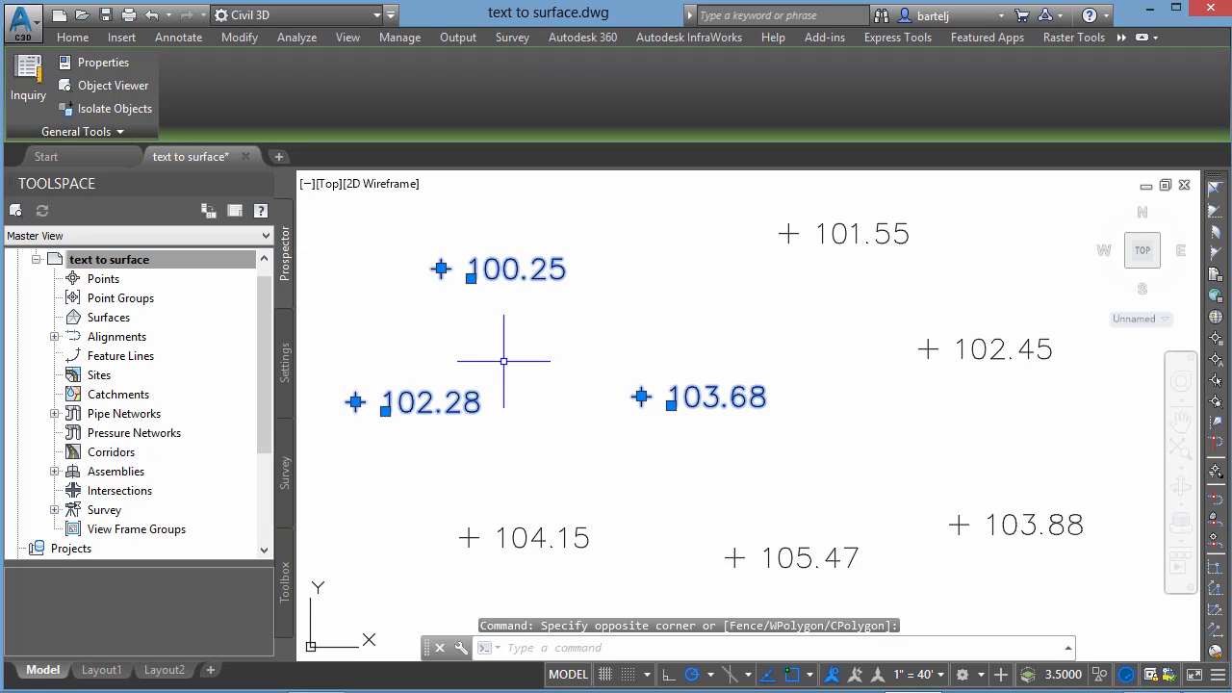
{"action": "right_click", "coordinate": [511, 282]}
{"action": "left_click", "coordinate": [577, 427]}
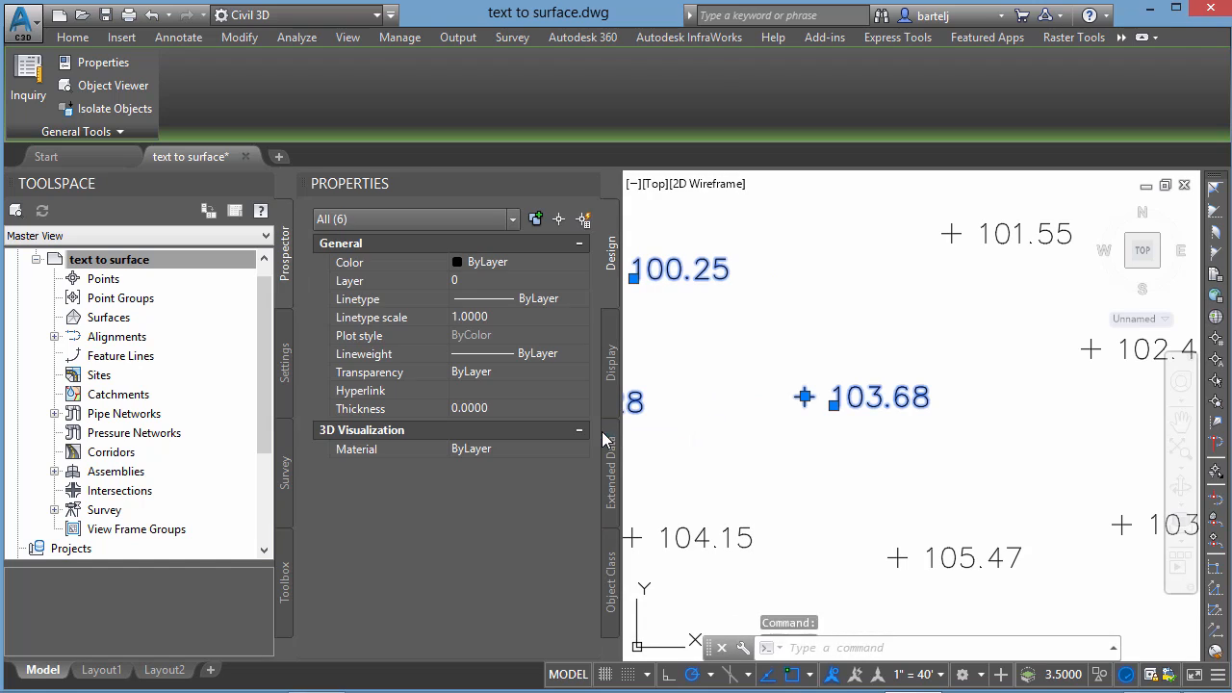
{"action": "left_click", "coordinate": [513, 220]}
{"action": "left_click", "coordinate": [413, 260]}
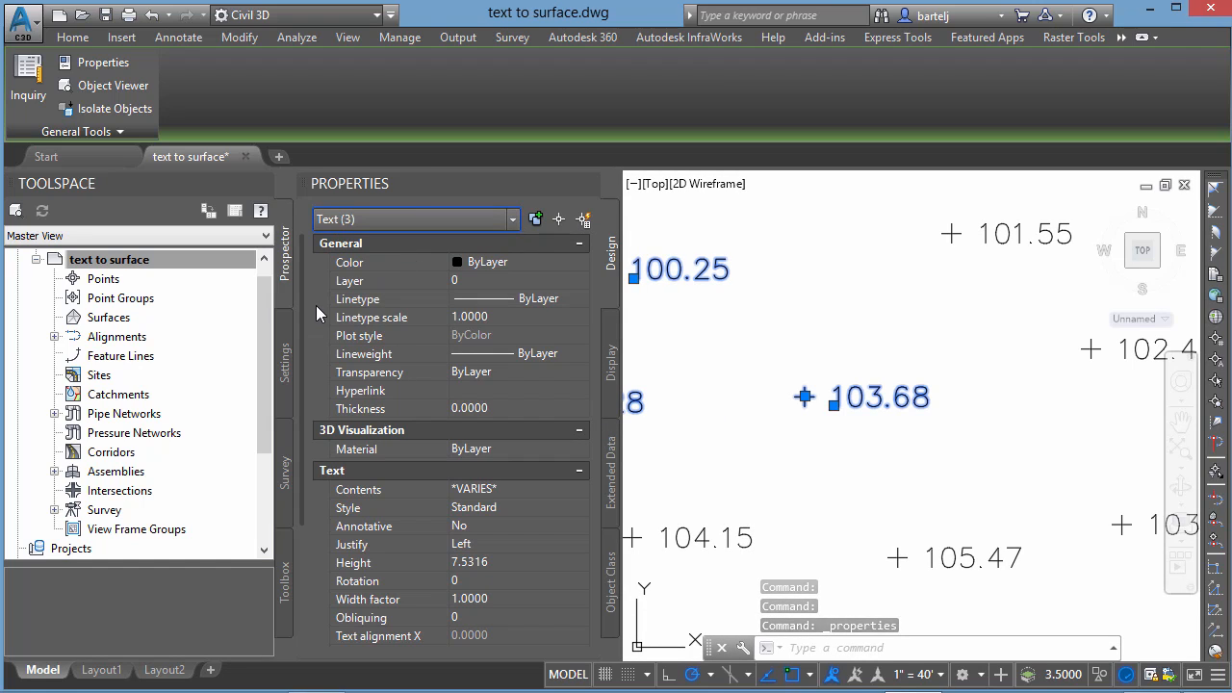
{"action": "scroll", "coordinate": [301, 318], "scroll_direction": "down", "scroll_amount": 2}
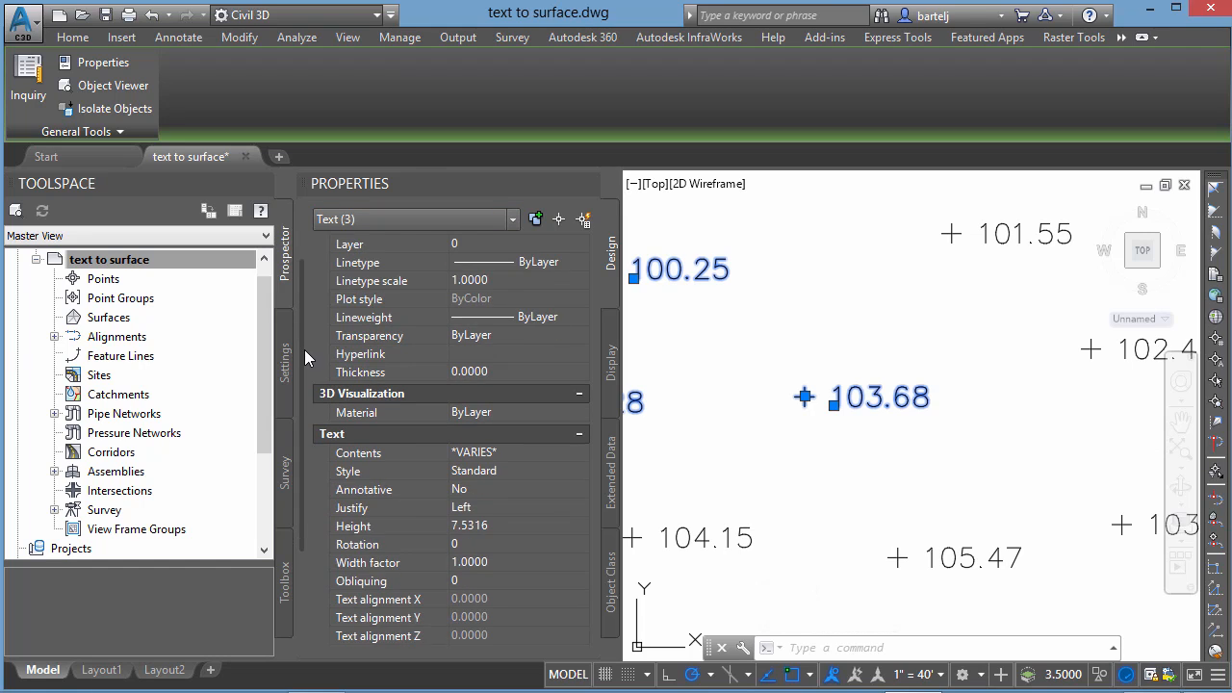
{"action": "left_click_drag", "start_coordinate": [304, 350], "coordinate": [305, 476]}
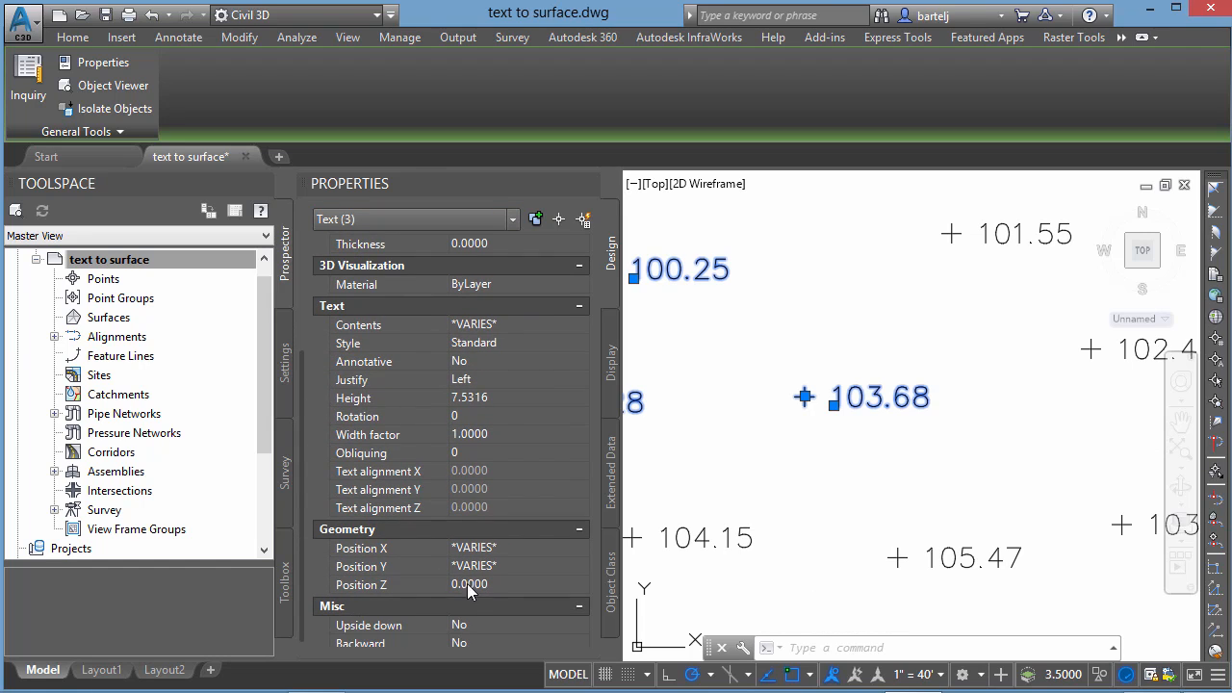
Step: Inspect the Z position of the three selected point objects, then close the properties and clear the selection
{"action": "left_click", "coordinate": [512, 221]}
{"action": "left_click", "coordinate": [392, 279]}
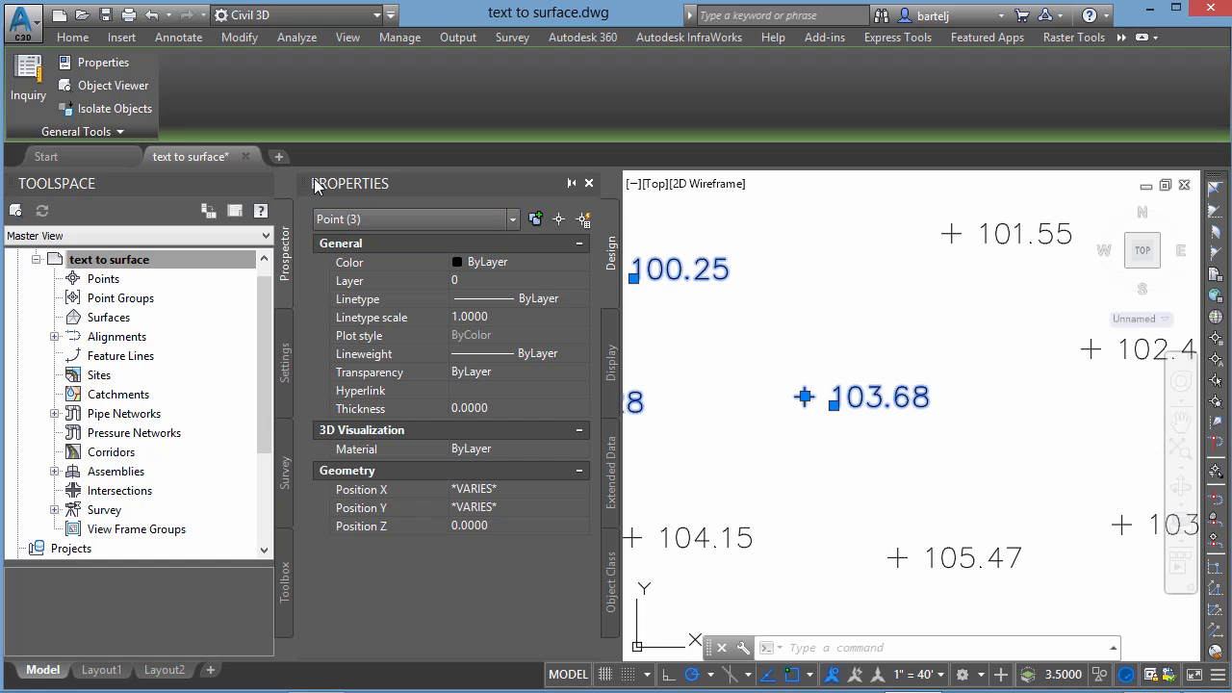
{"action": "left_click", "coordinate": [590, 184]}
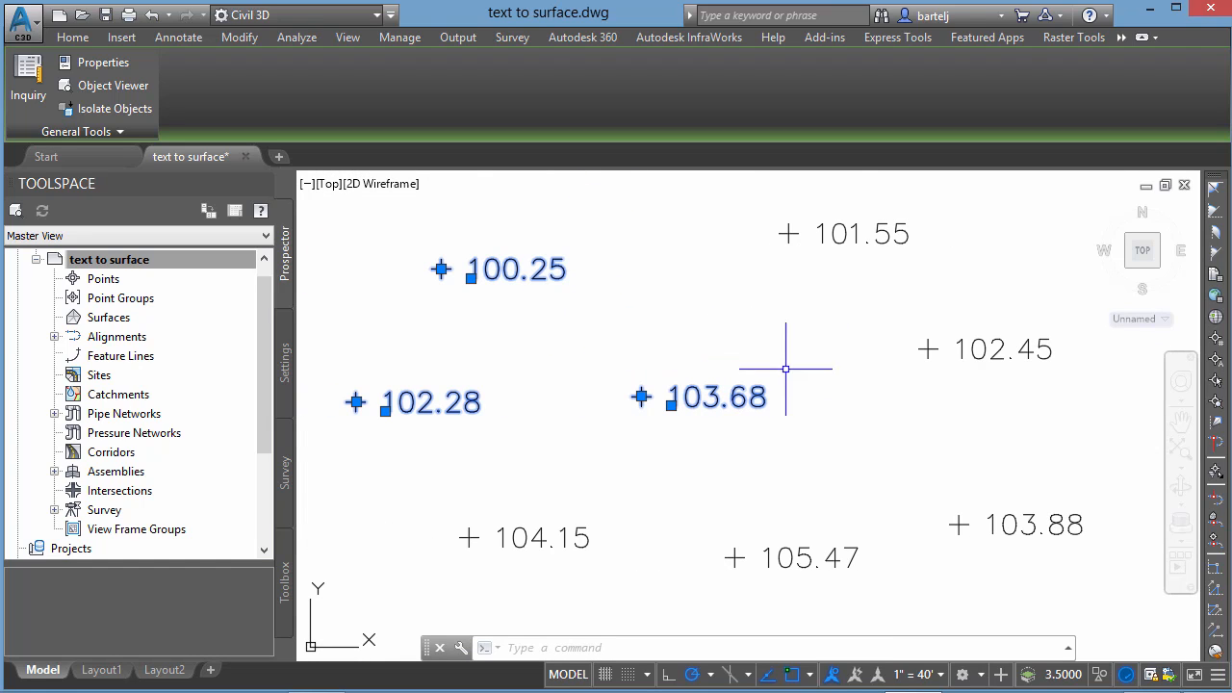
{"action": "key", "text": "Escape"}
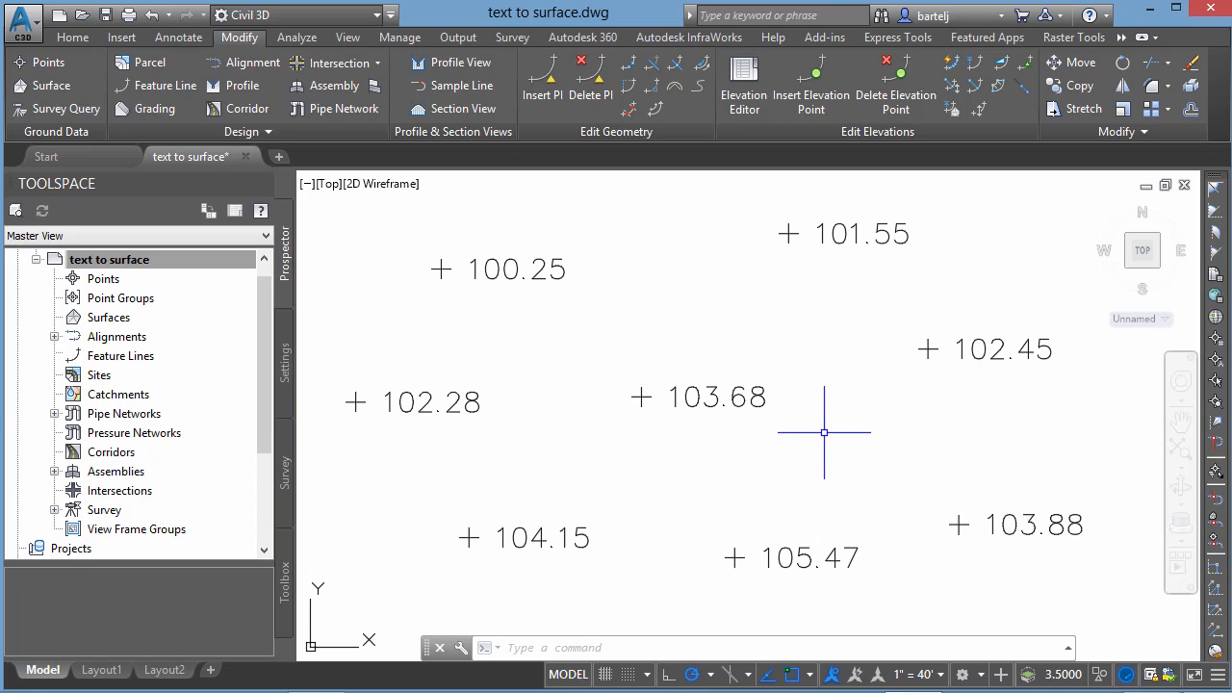
Step: Start creating a TIN surface on layer C-TOPO and name it Existing Ground
{"action": "left_click", "coordinate": [56, 87]}
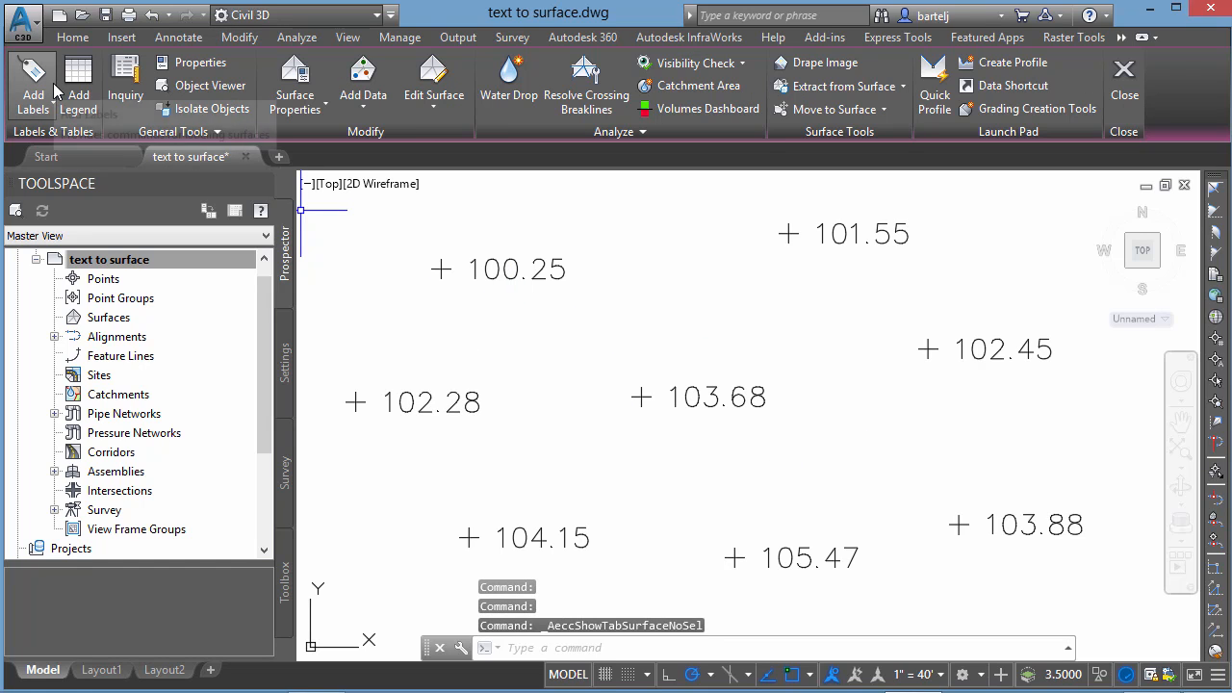
{"action": "left_click", "coordinate": [77, 39]}
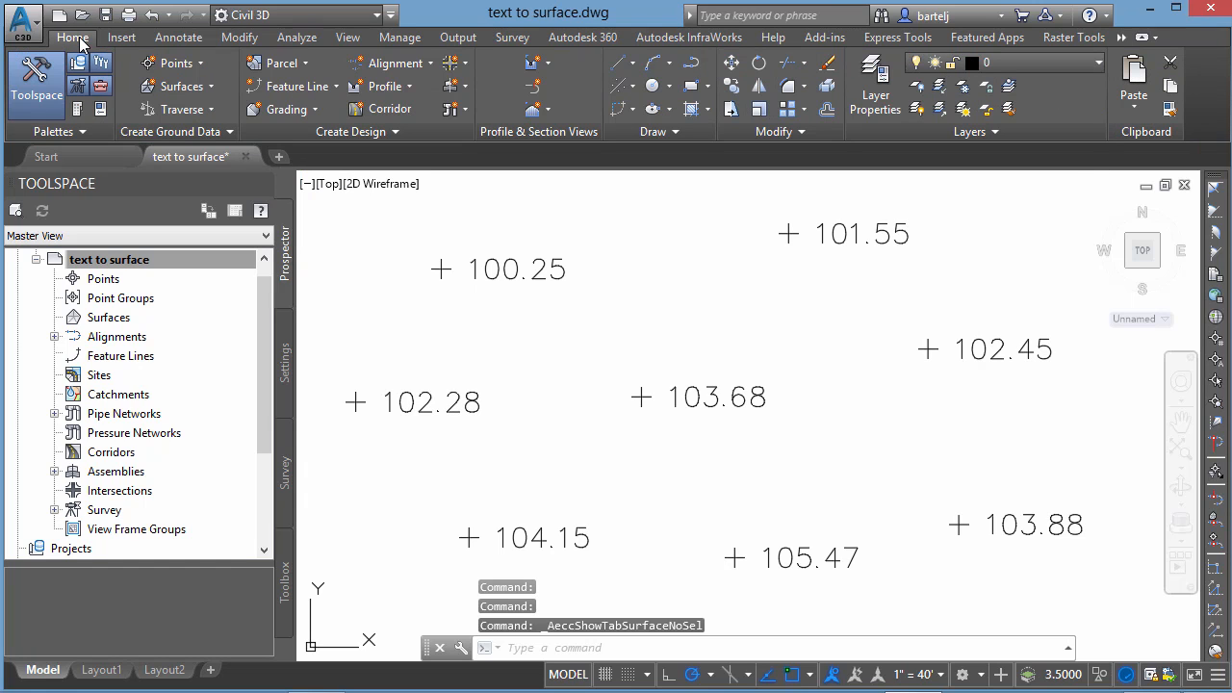
{"action": "left_click", "coordinate": [188, 87]}
{"action": "left_click", "coordinate": [195, 117]}
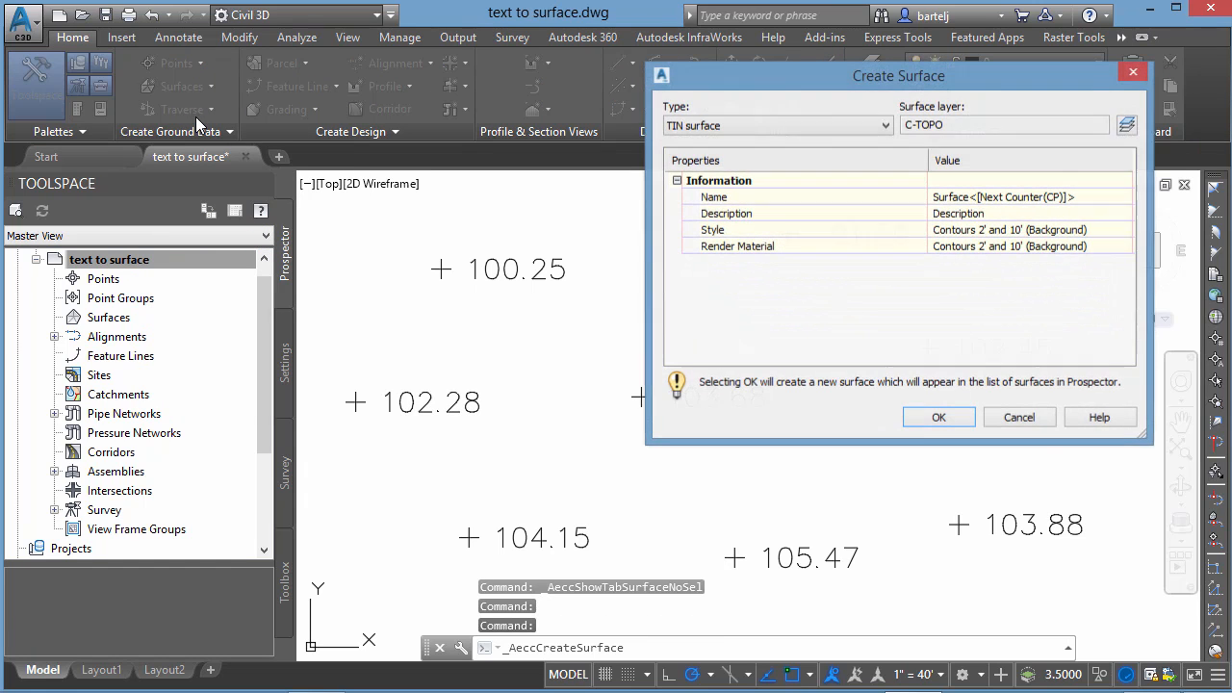
{"action": "left_click", "coordinate": [1091, 198]}
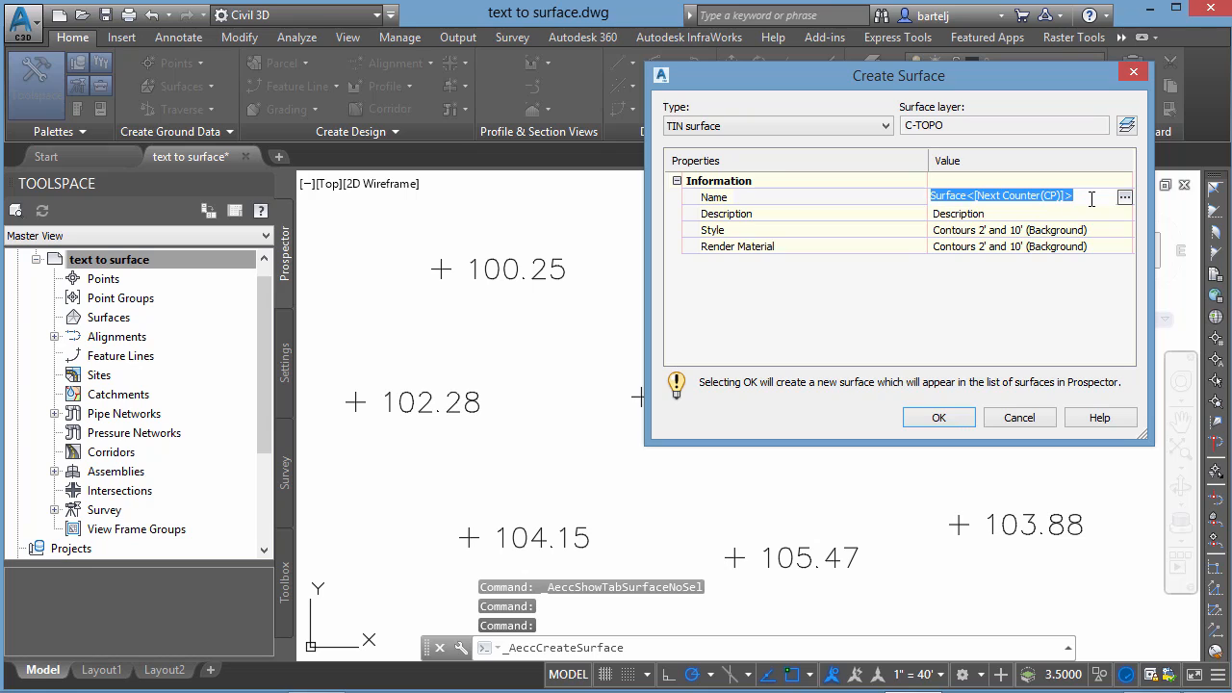
{"action": "type", "text": "Exis"}
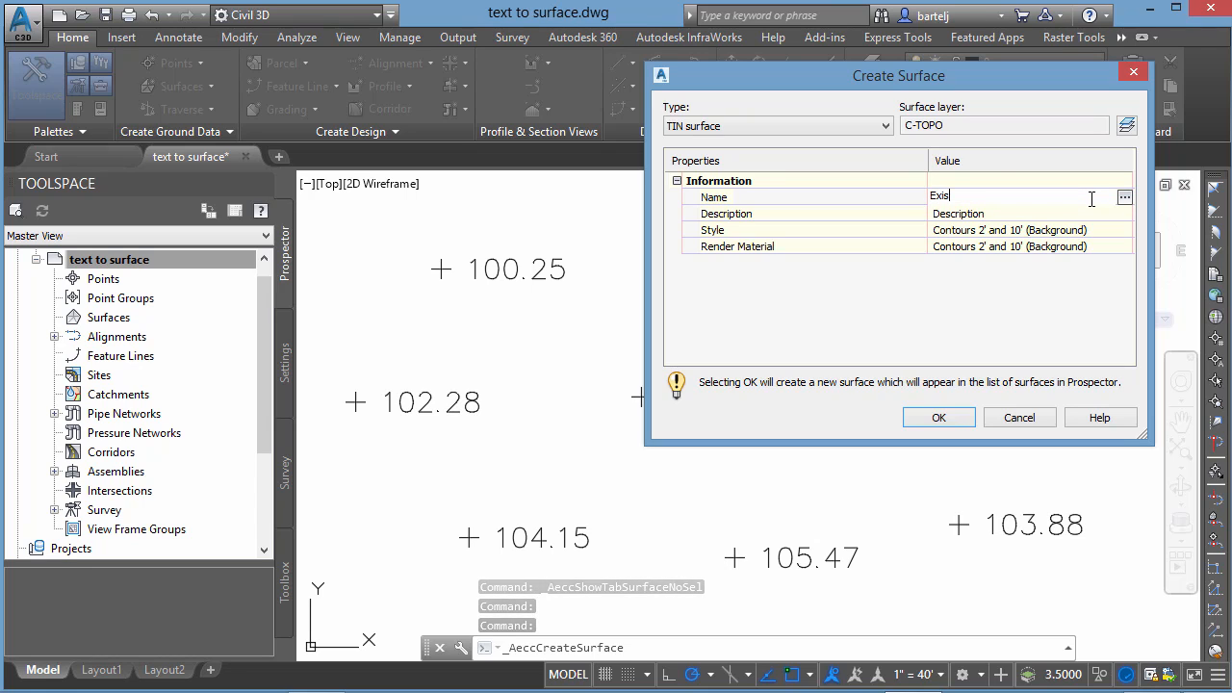
{"action": "type", "text": "ting Ground"}
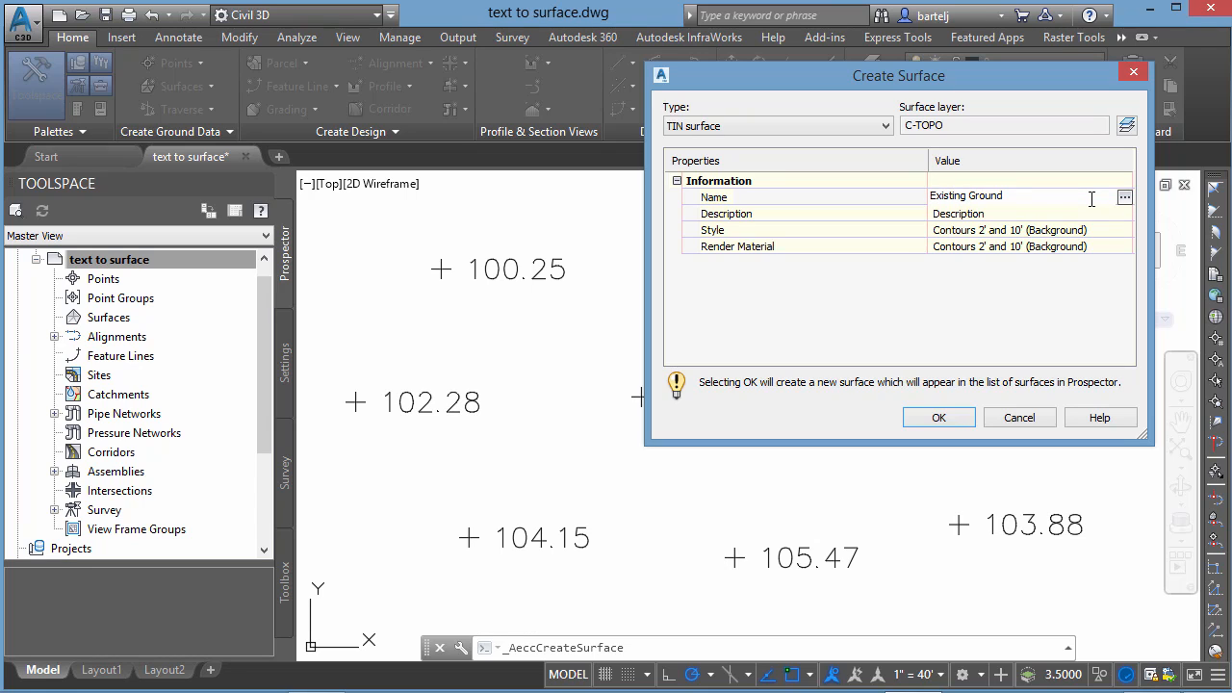
Step: Assign the Contours 1' and 5' (Background) style to the new surface and create it
{"action": "left_click", "coordinate": [1107, 231]}
{"action": "left_click", "coordinate": [1124, 231]}
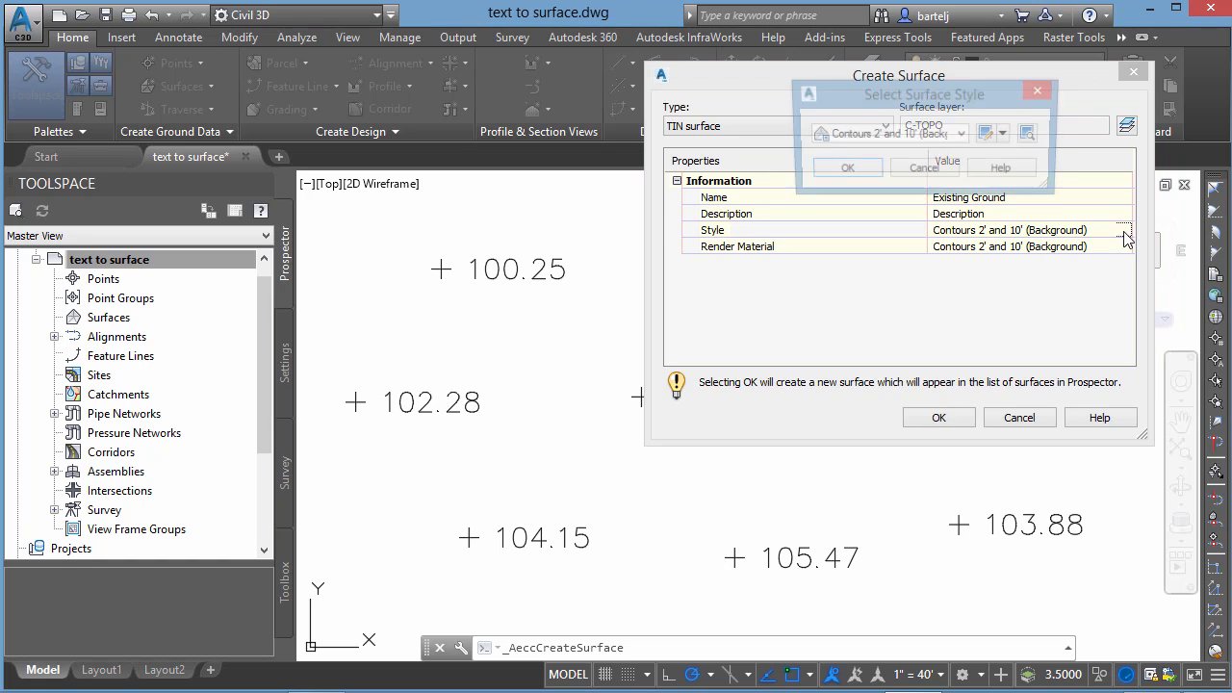
{"action": "left_click", "coordinate": [963, 135]}
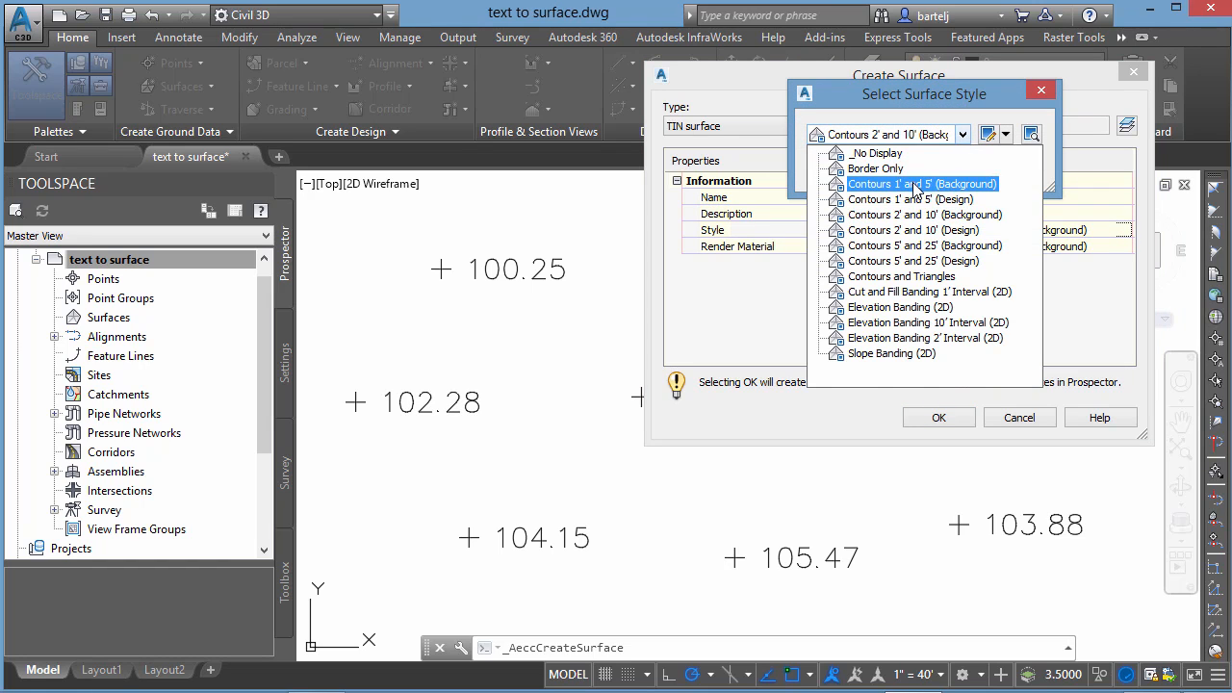
{"action": "left_click", "coordinate": [880, 226]}
{"action": "left_click", "coordinate": [855, 169]}
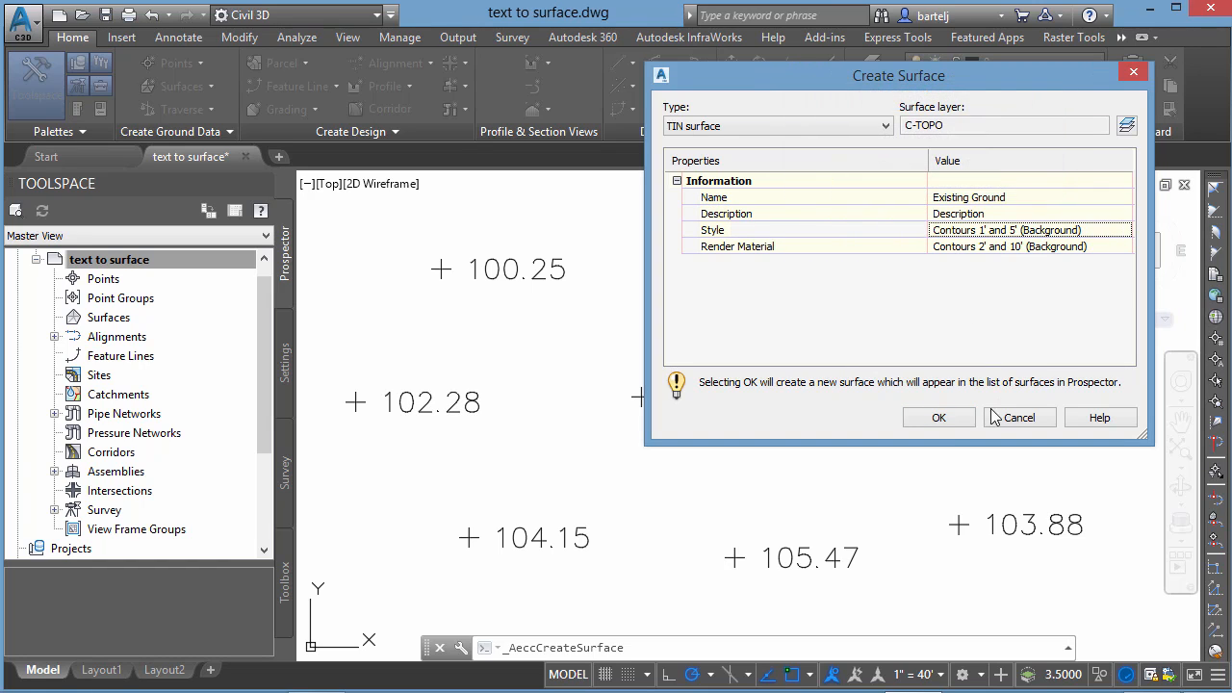
{"action": "left_click", "coordinate": [941, 418]}
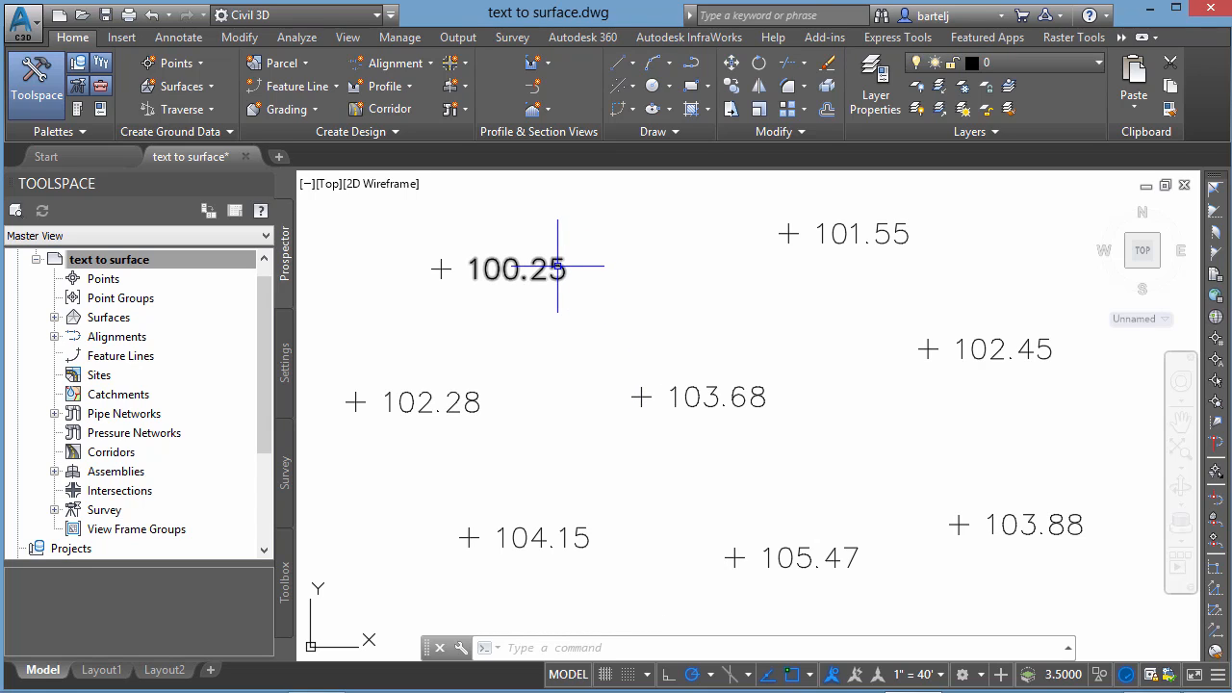
{"action": "mouse_move", "coordinate": [557, 266]}
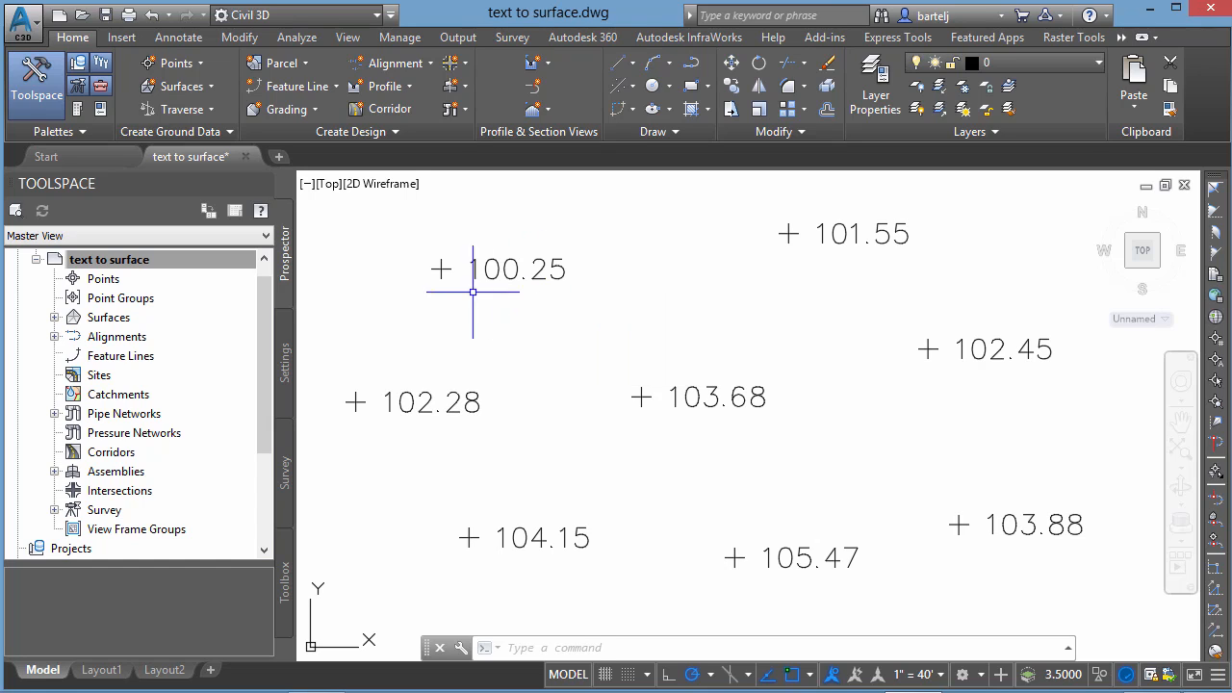
{"action": "mouse_move", "coordinate": [440, 268]}
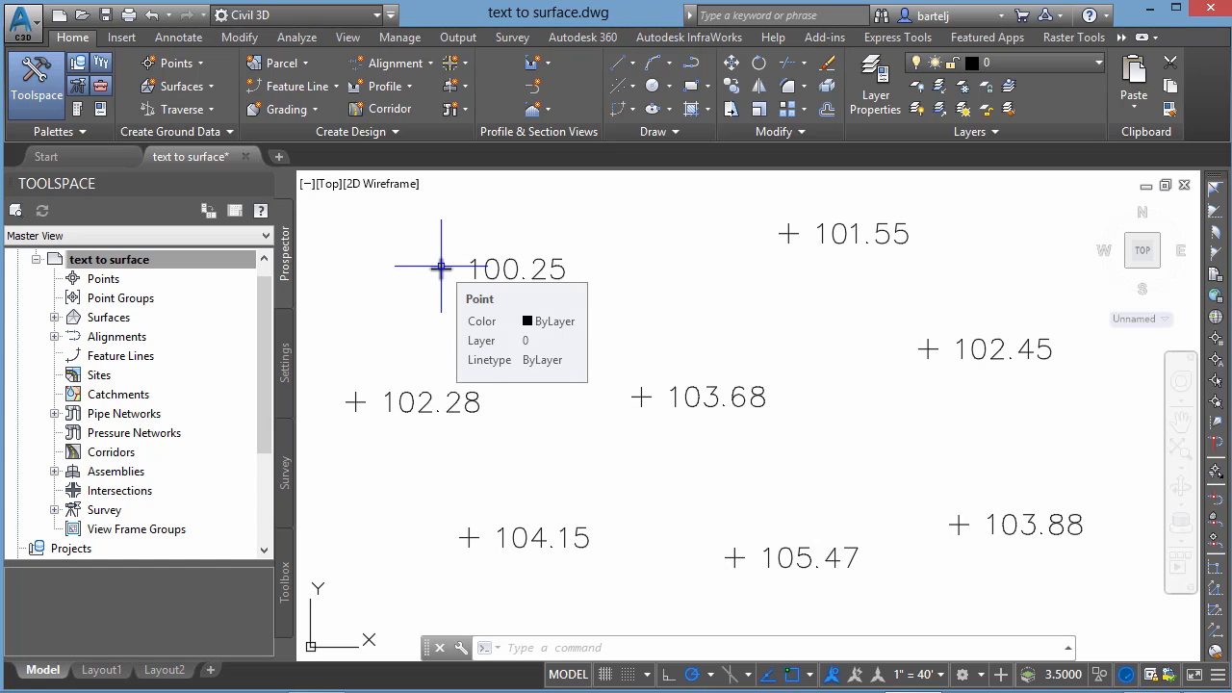
{"action": "left_click", "coordinate": [517, 268]}
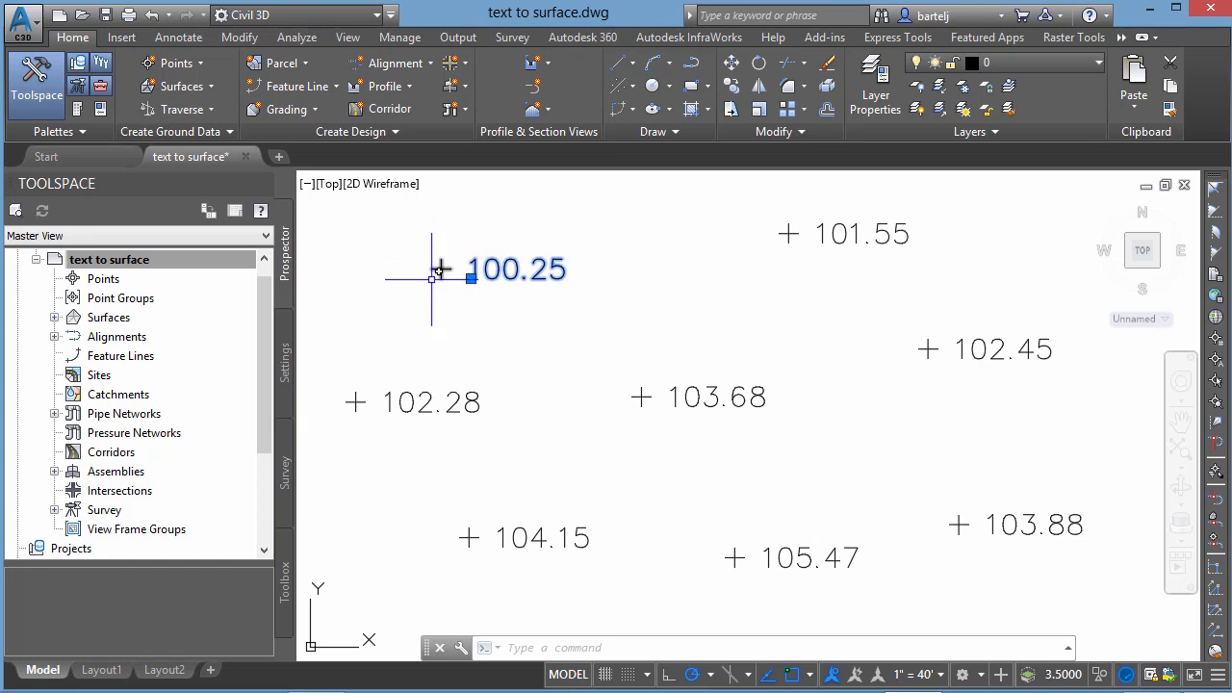
{"action": "key", "text": "Escape"}
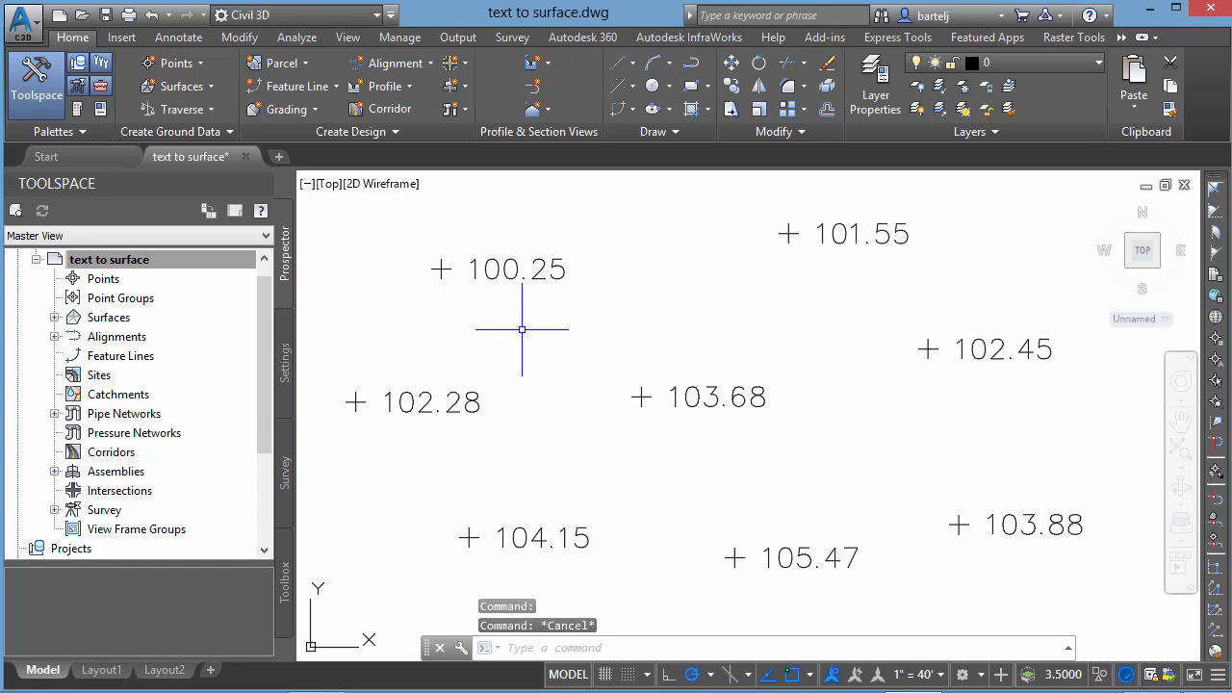
Step: Select all elevation texts similar to 100.25 and move them from that text's insertion point to the node of its adjacent point
{"action": "left_click", "coordinate": [539, 269]}
{"action": "right_click", "coordinate": [539, 268]}
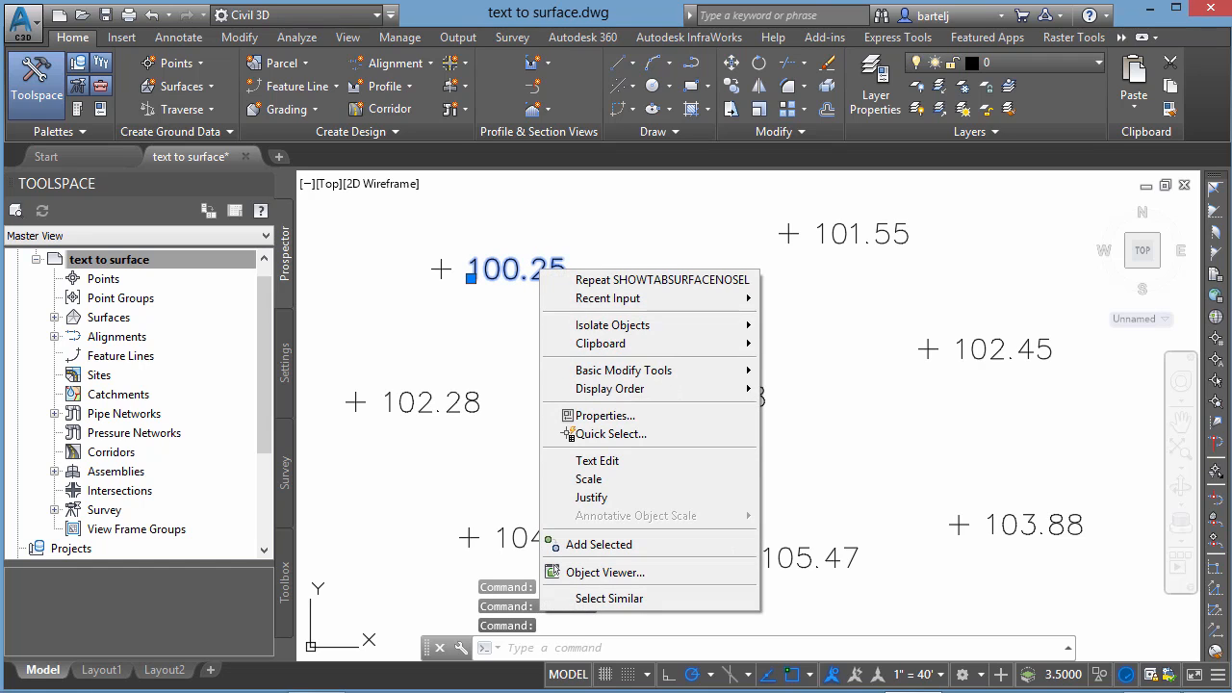
{"action": "left_click", "coordinate": [621, 598]}
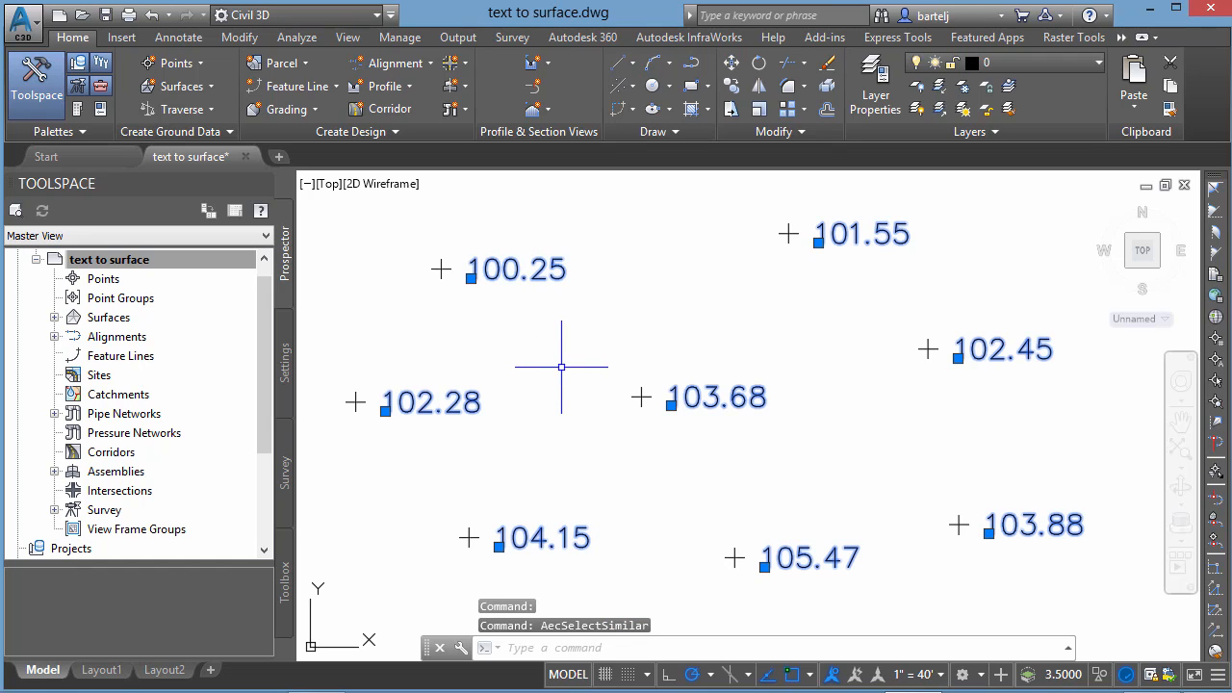
{"action": "type", "text": "M"}
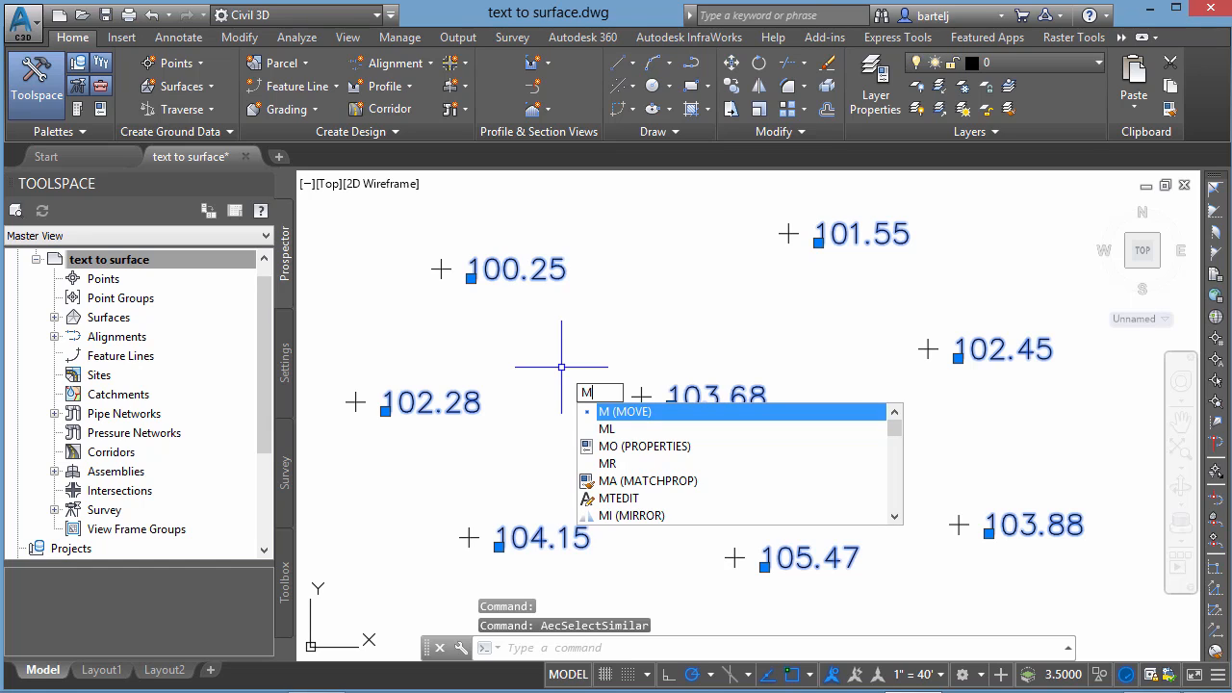
{"action": "key", "text": "Return"}
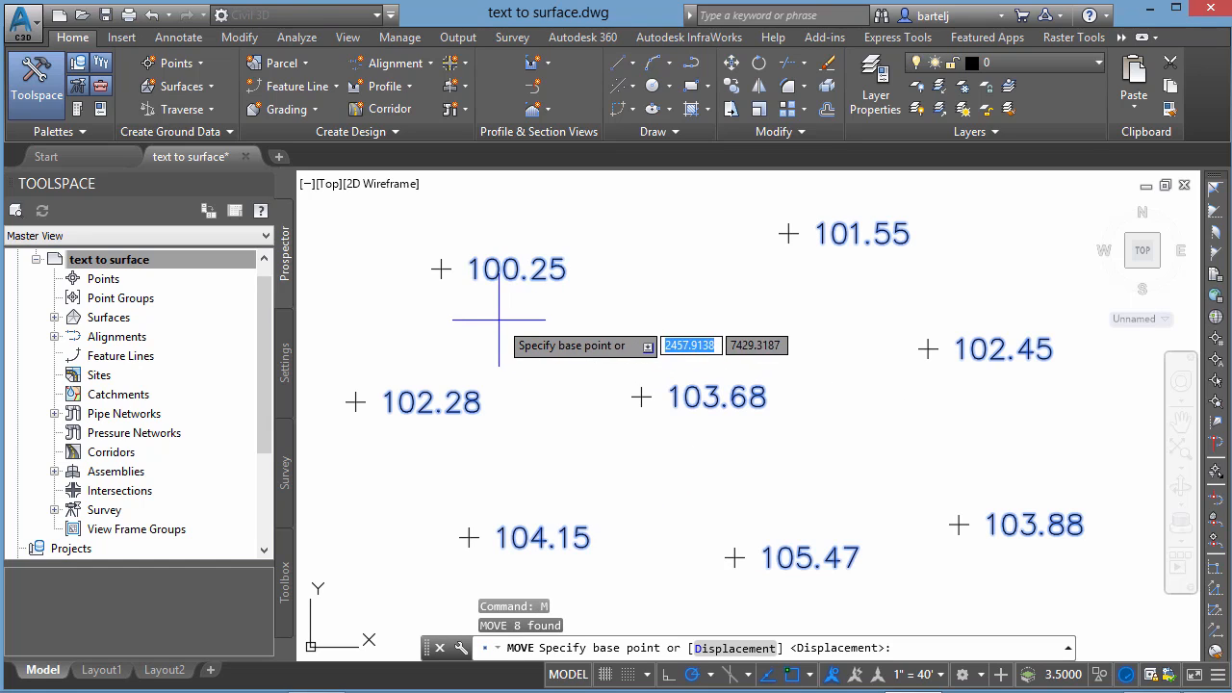
{"action": "right_click", "coordinate": [492, 336], "text": "shift"}
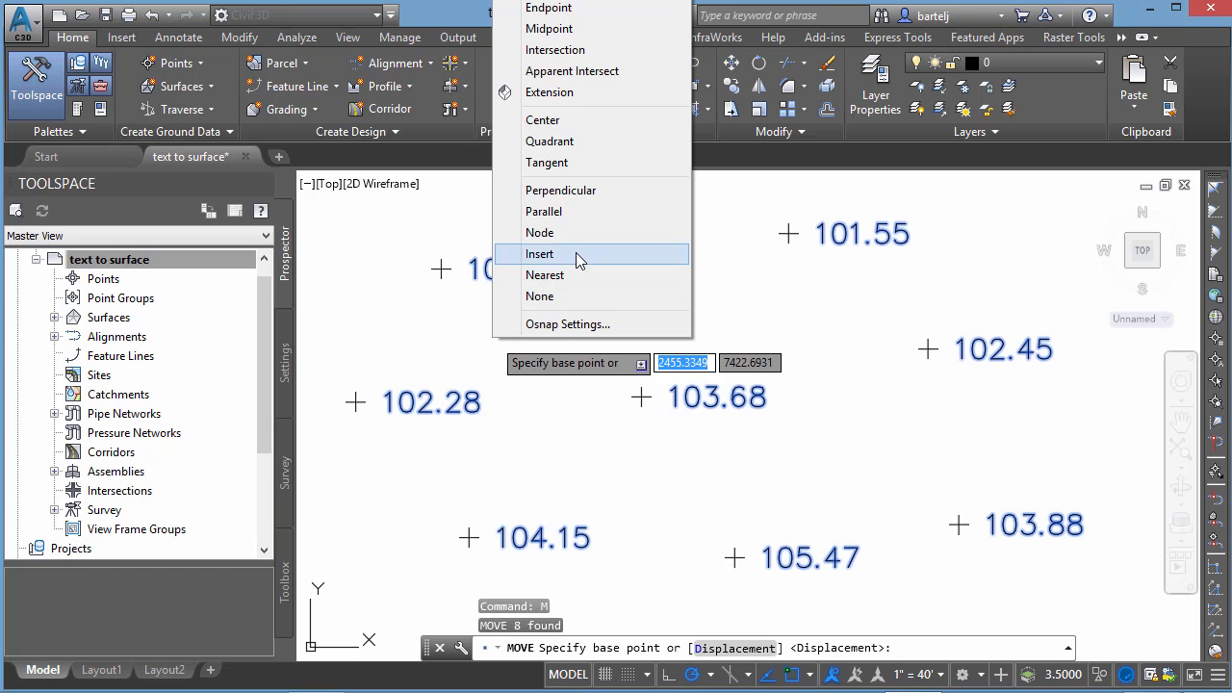
{"action": "left_click", "coordinate": [539, 254]}
{"action": "left_click", "coordinate": [470, 274]}
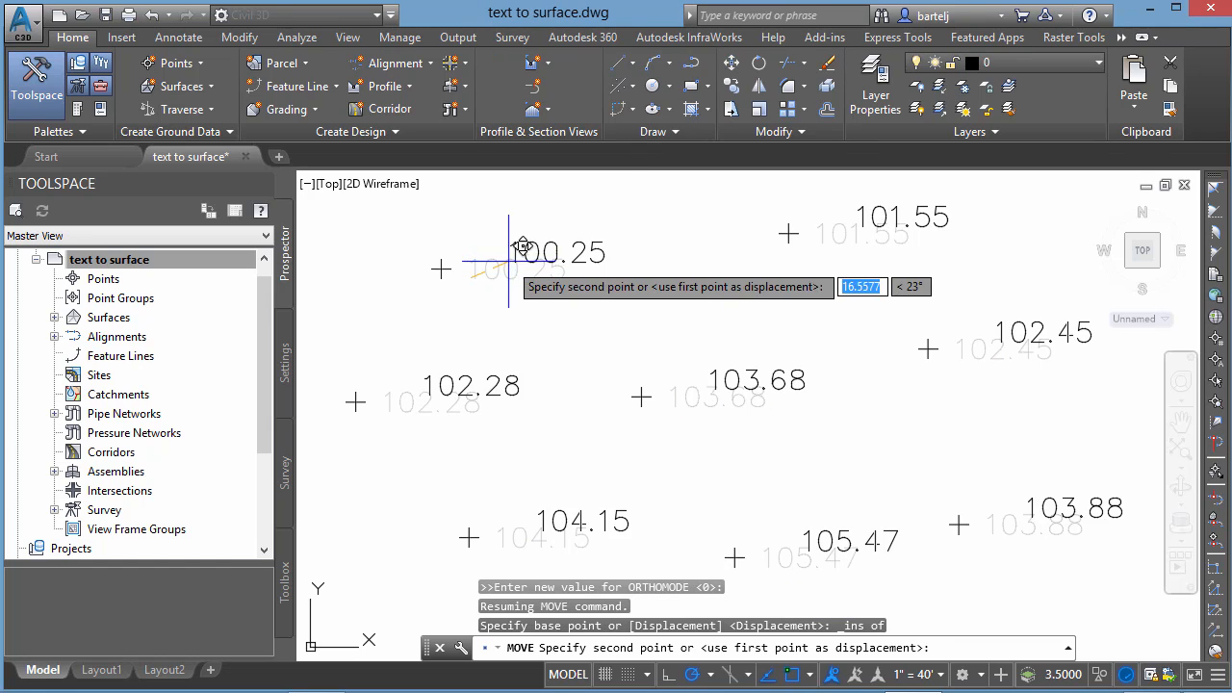
{"action": "right_click", "coordinate": [467, 247], "text": "shift"}
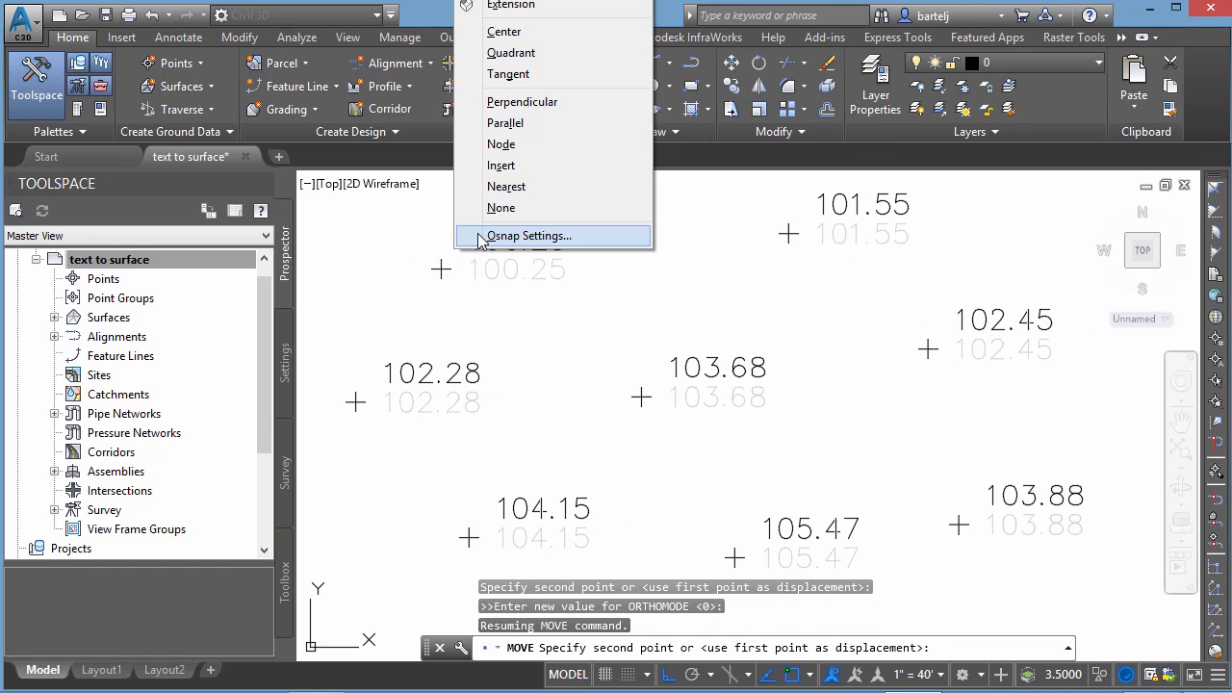
{"action": "left_click", "coordinate": [536, 147]}
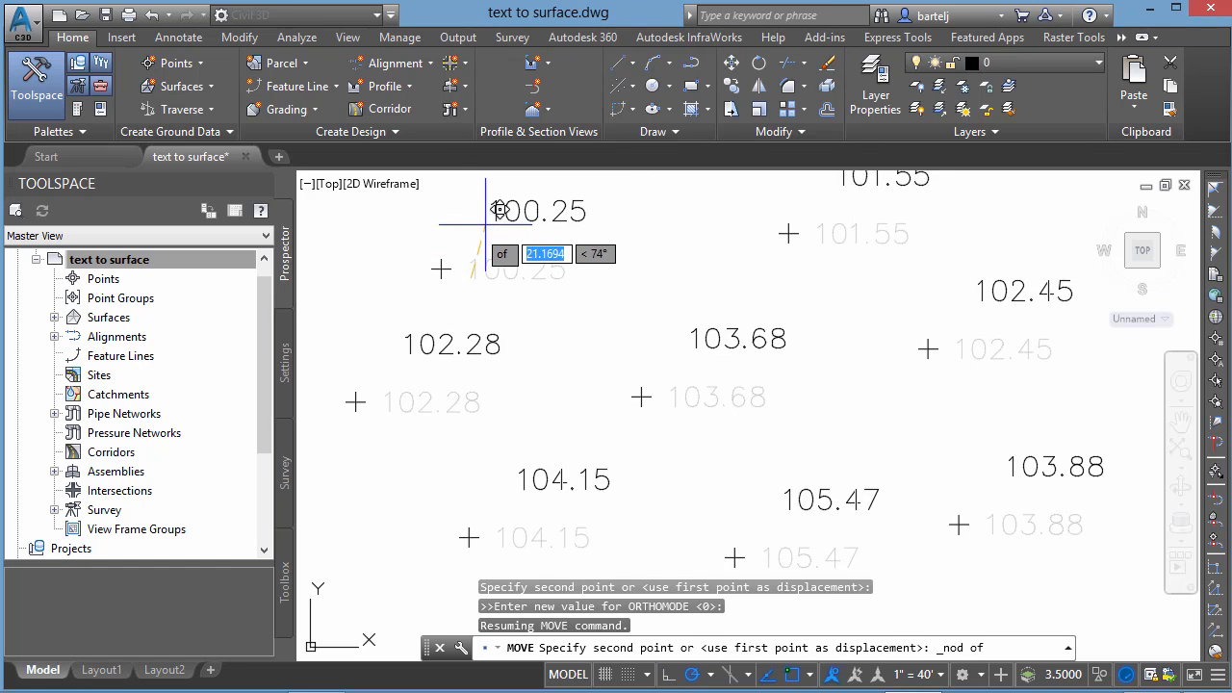
{"action": "left_click", "coordinate": [441, 268]}
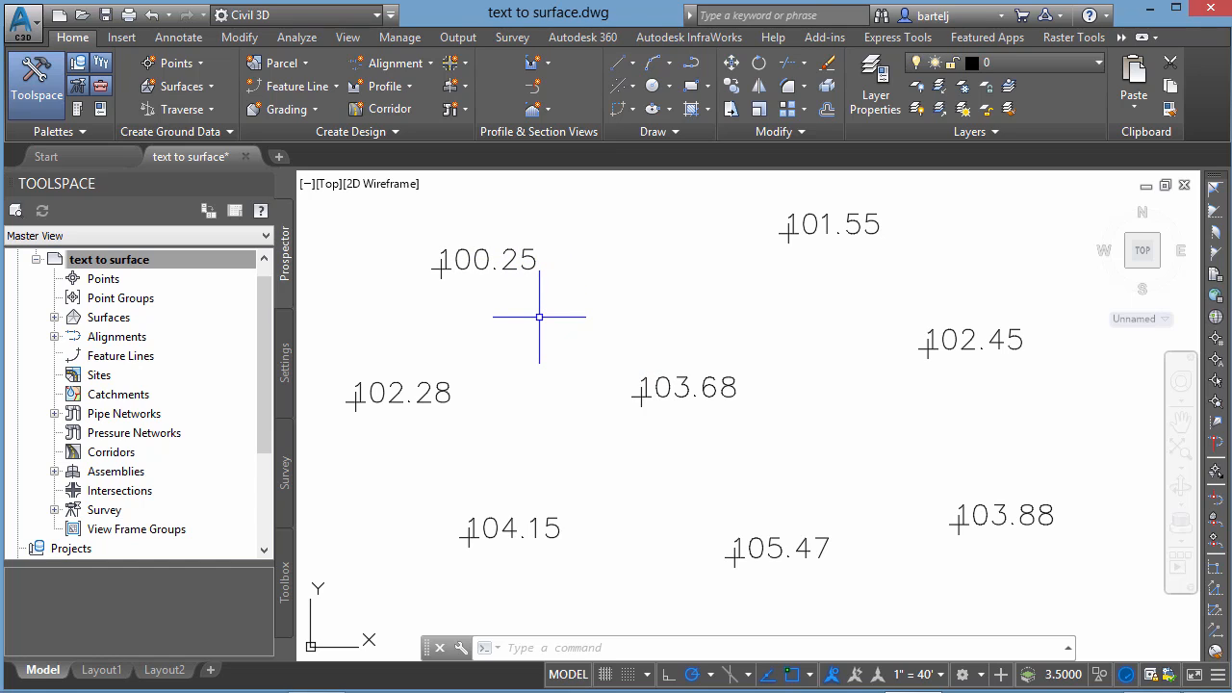
Step: Run the surface tool Move Text to Elevation on all the elevation texts in the drawing
{"action": "left_click", "coordinate": [239, 39]}
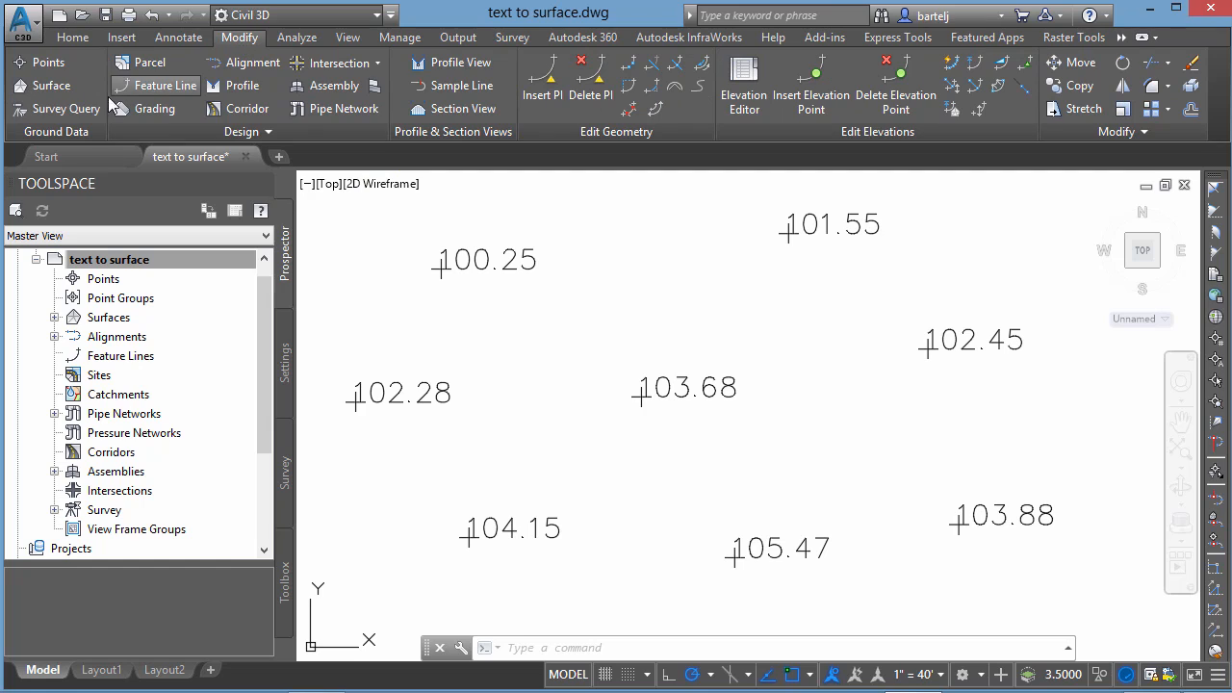
{"action": "left_click", "coordinate": [63, 87]}
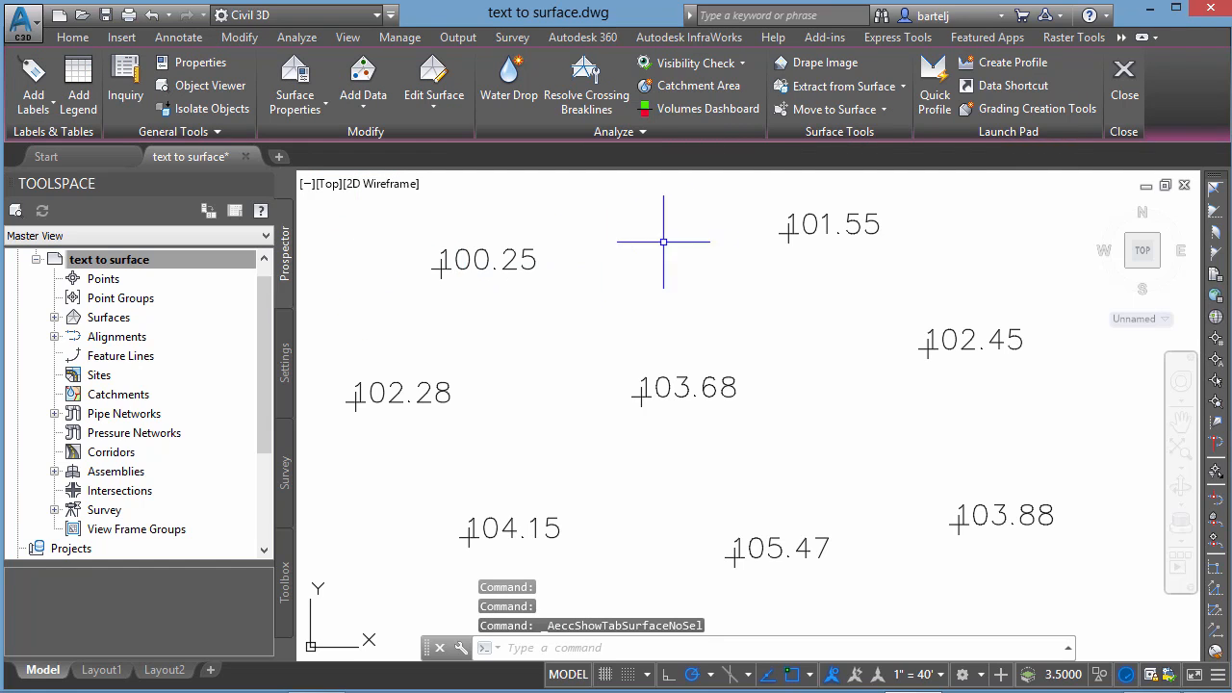
{"action": "left_click", "coordinate": [883, 110]}
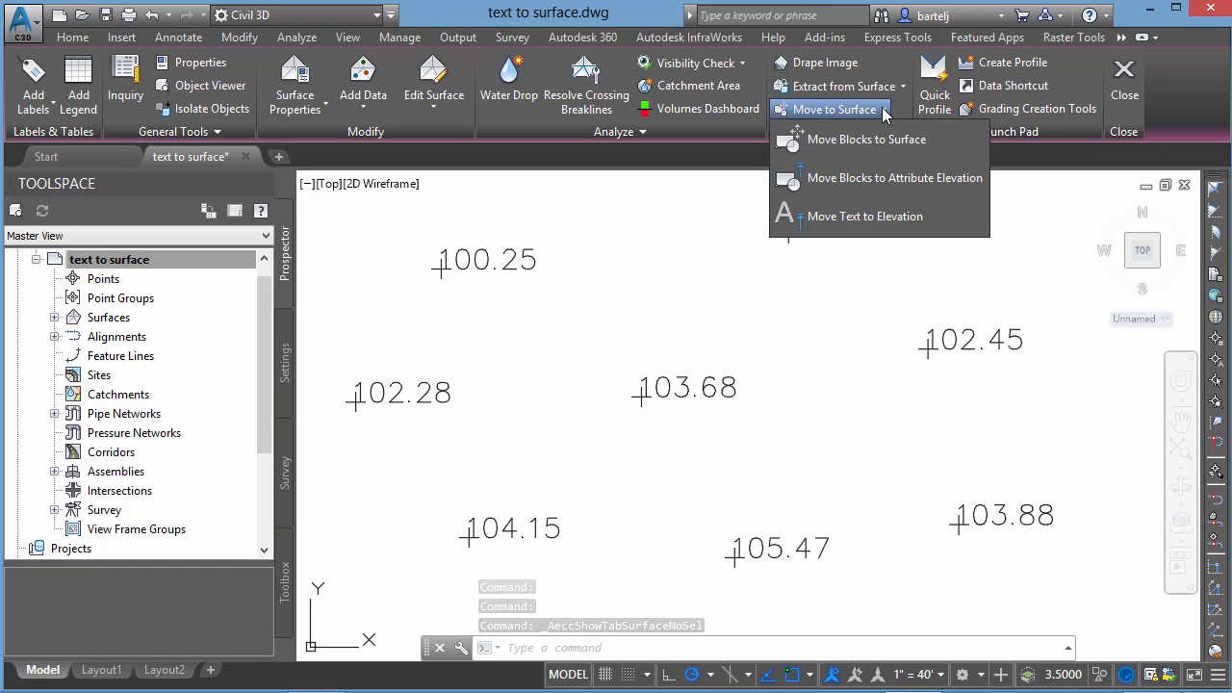
{"action": "left_click", "coordinate": [885, 219]}
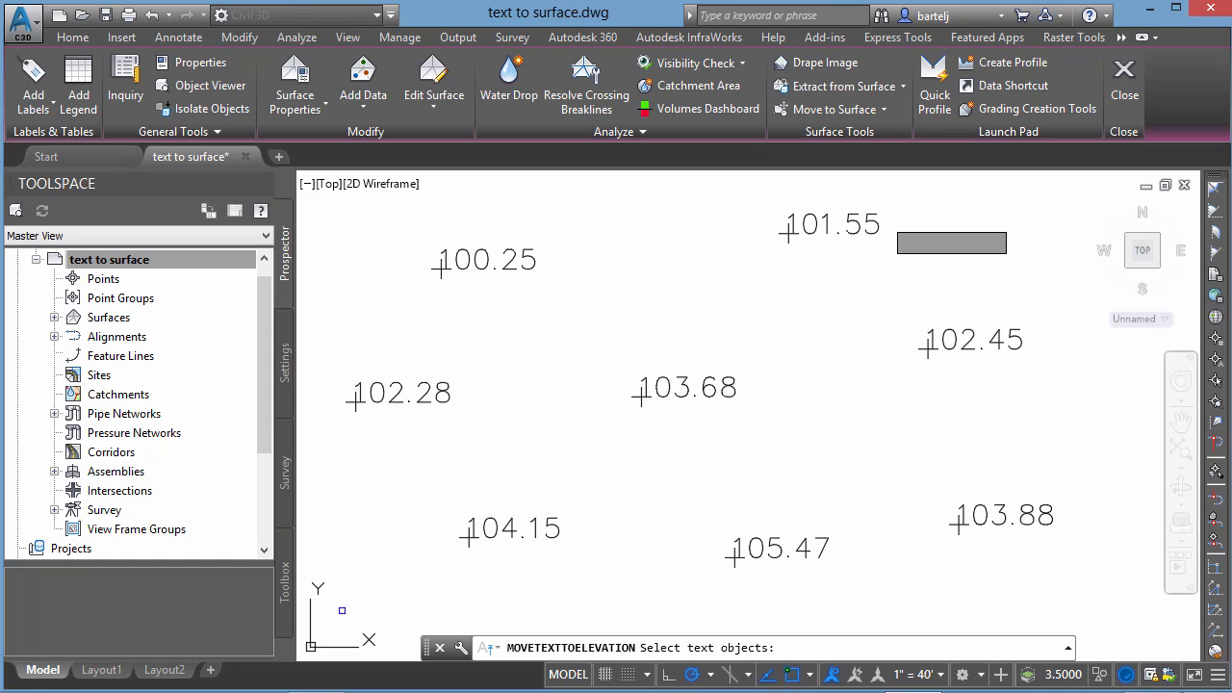
{"action": "left_click", "coordinate": [340, 621]}
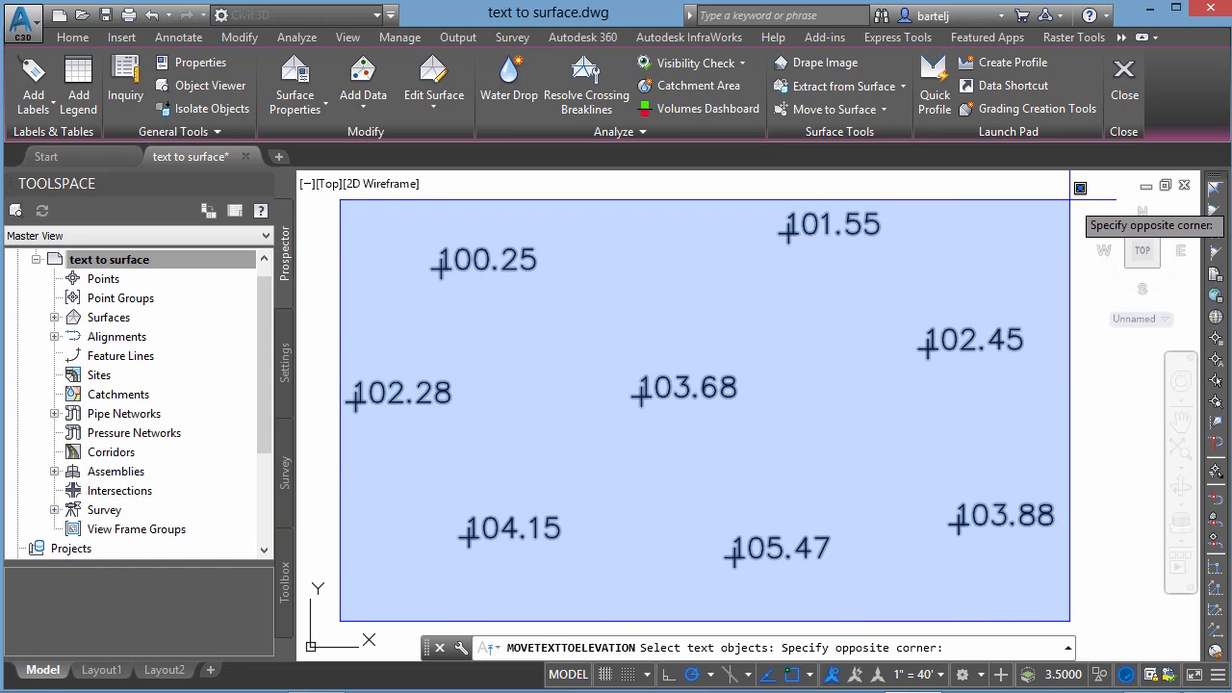
{"action": "left_click", "coordinate": [1068, 193]}
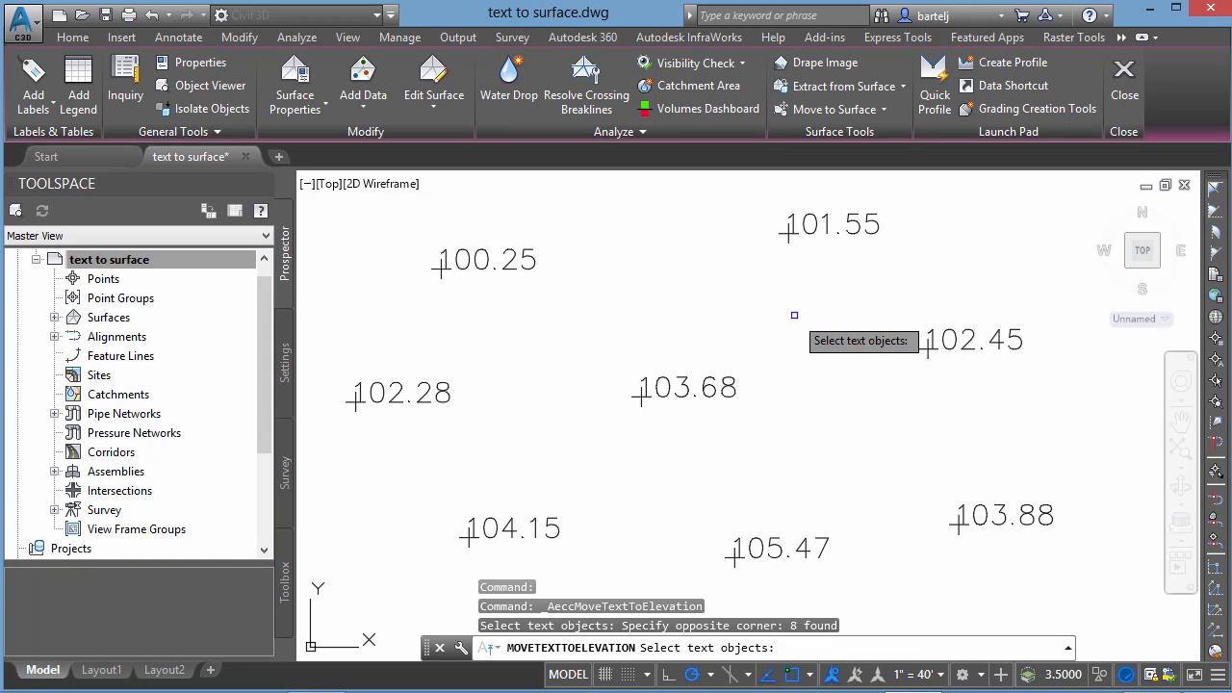
{"action": "key", "text": "Return"}
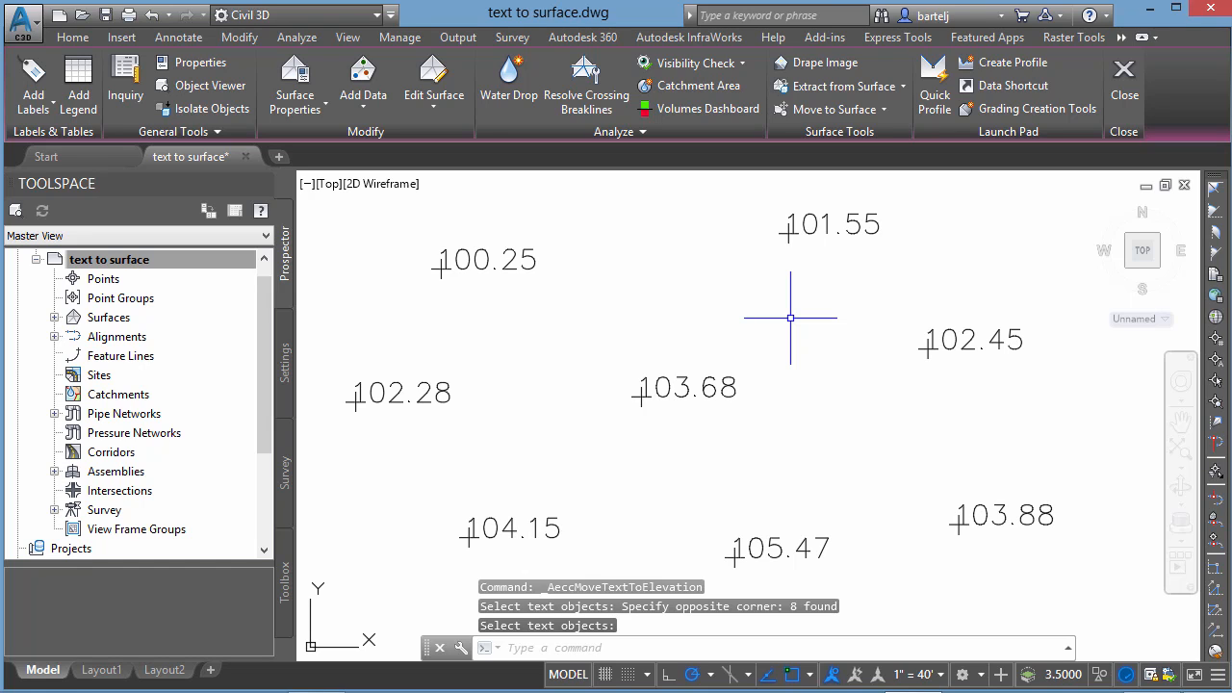
Step: Inspect the Z position of the 103.68 elevation text in its properties, then close the properties
{"action": "left_click", "coordinate": [738, 375]}
{"action": "left_click", "coordinate": [778, 407]}
{"action": "right_click", "coordinate": [779, 409]}
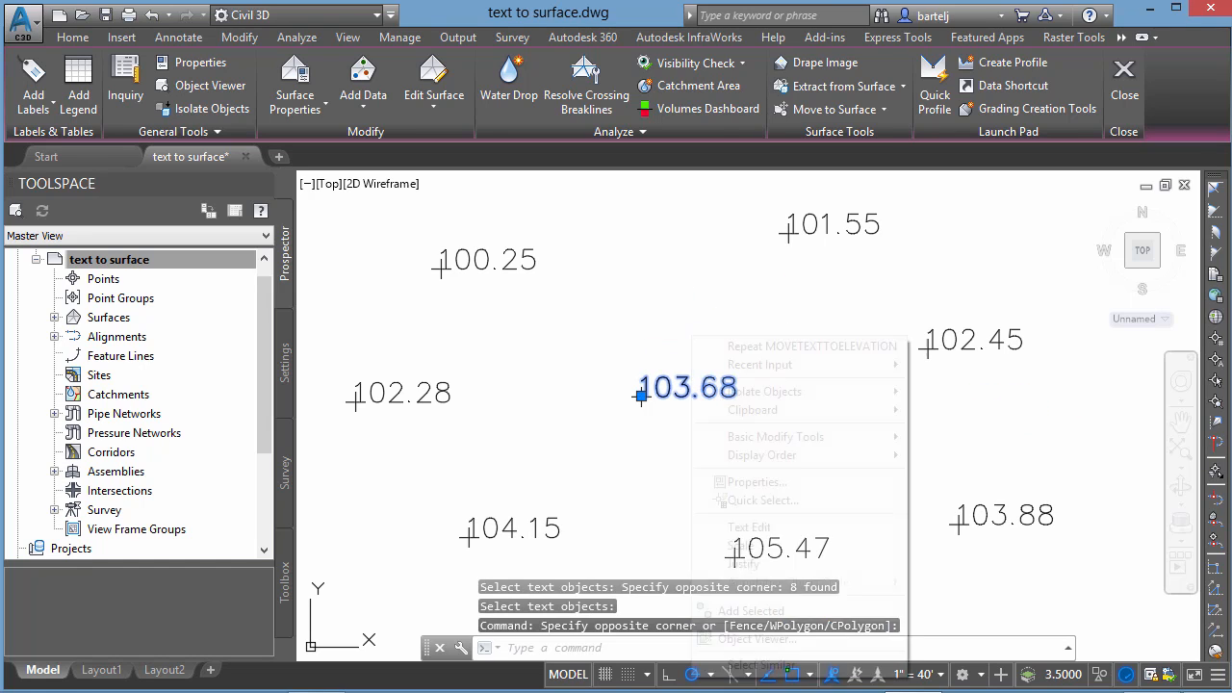
{"action": "left_click", "coordinate": [814, 483]}
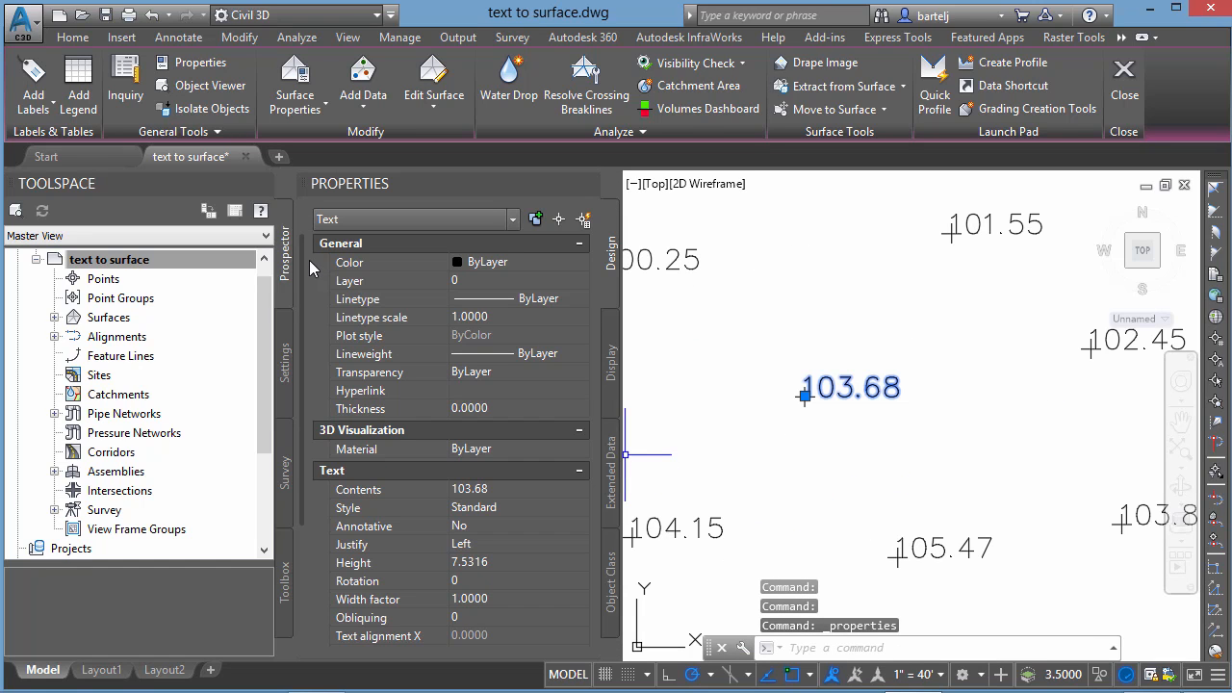
{"action": "scroll", "coordinate": [306, 337], "scroll_direction": "down", "scroll_amount": 3}
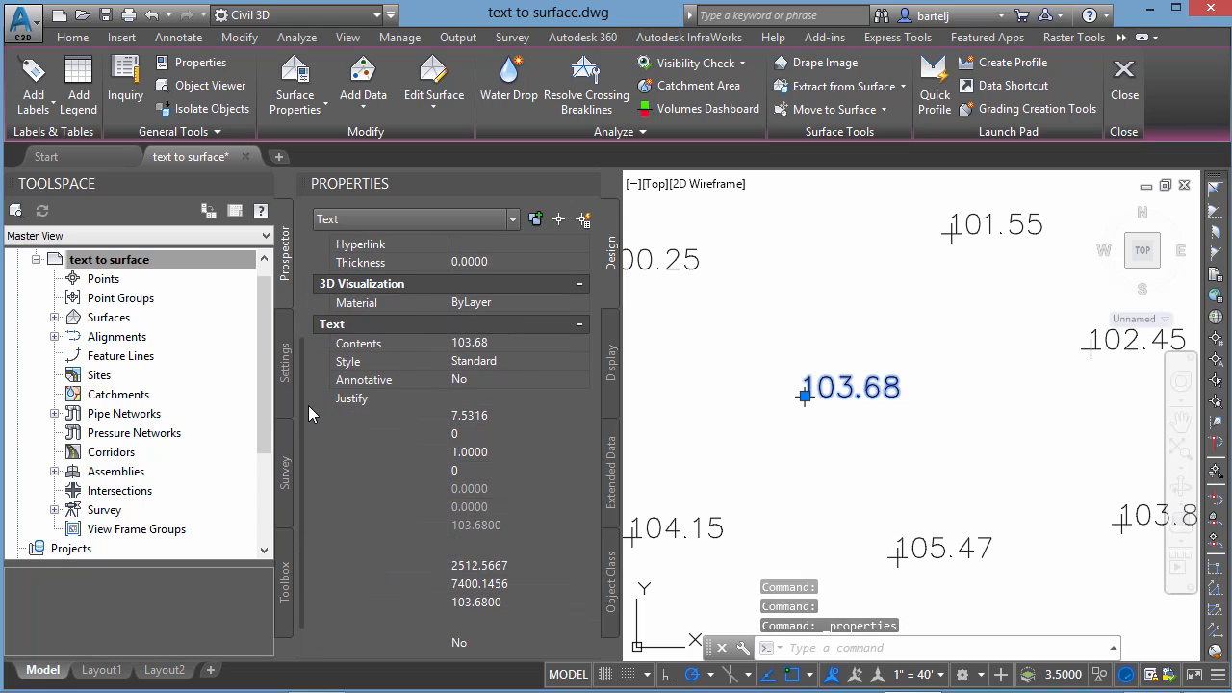
{"action": "scroll", "coordinate": [308, 405], "scroll_direction": "down", "scroll_amount": 1}
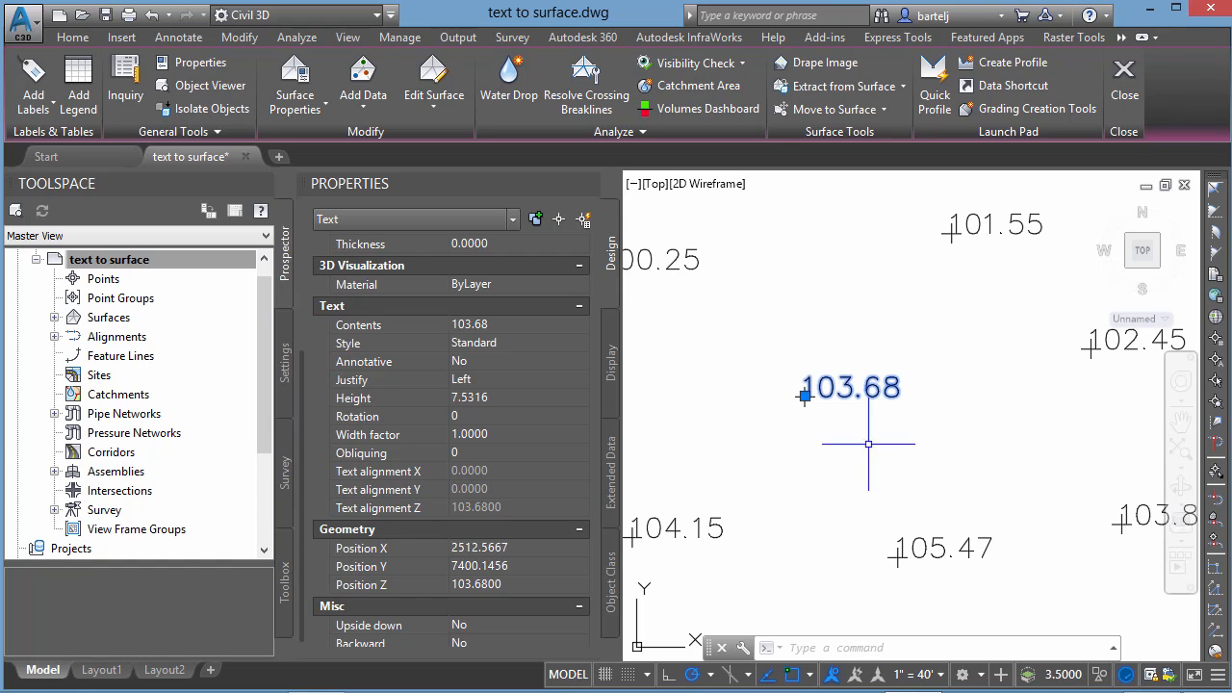
{"action": "left_click", "coordinate": [588, 185]}
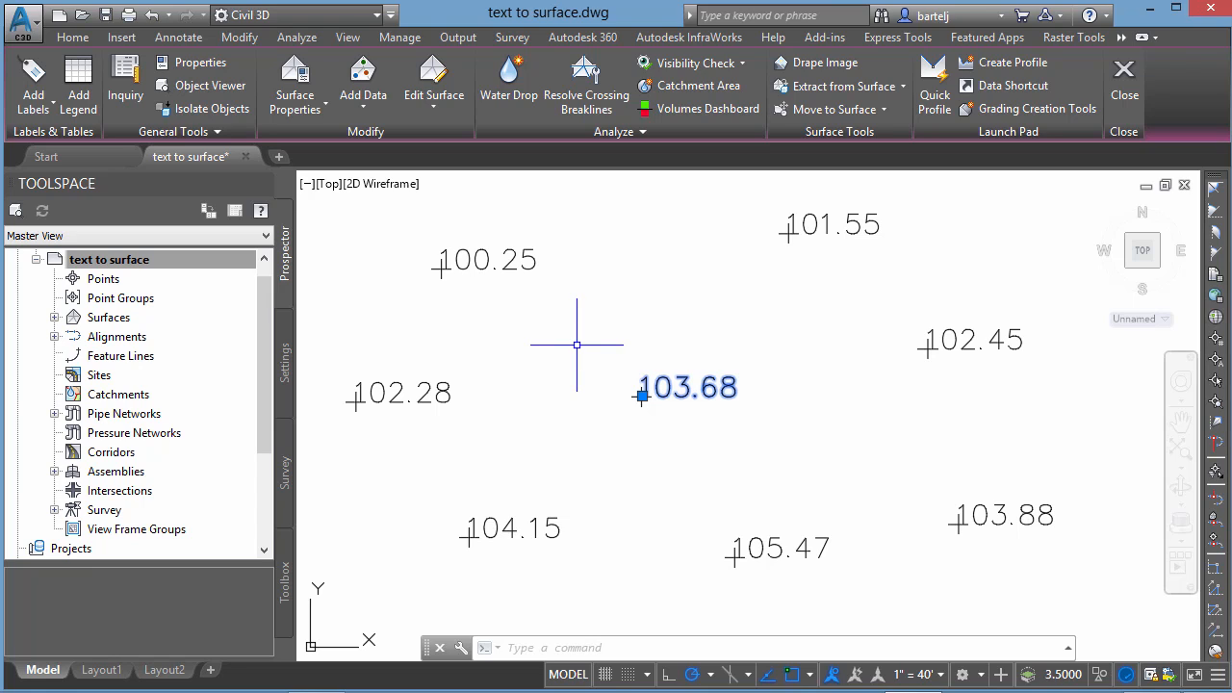
Step: Add drawing objects of type Text to the Existing Ground surface, selecting all the elevation texts
{"action": "left_click", "coordinate": [363, 113]}
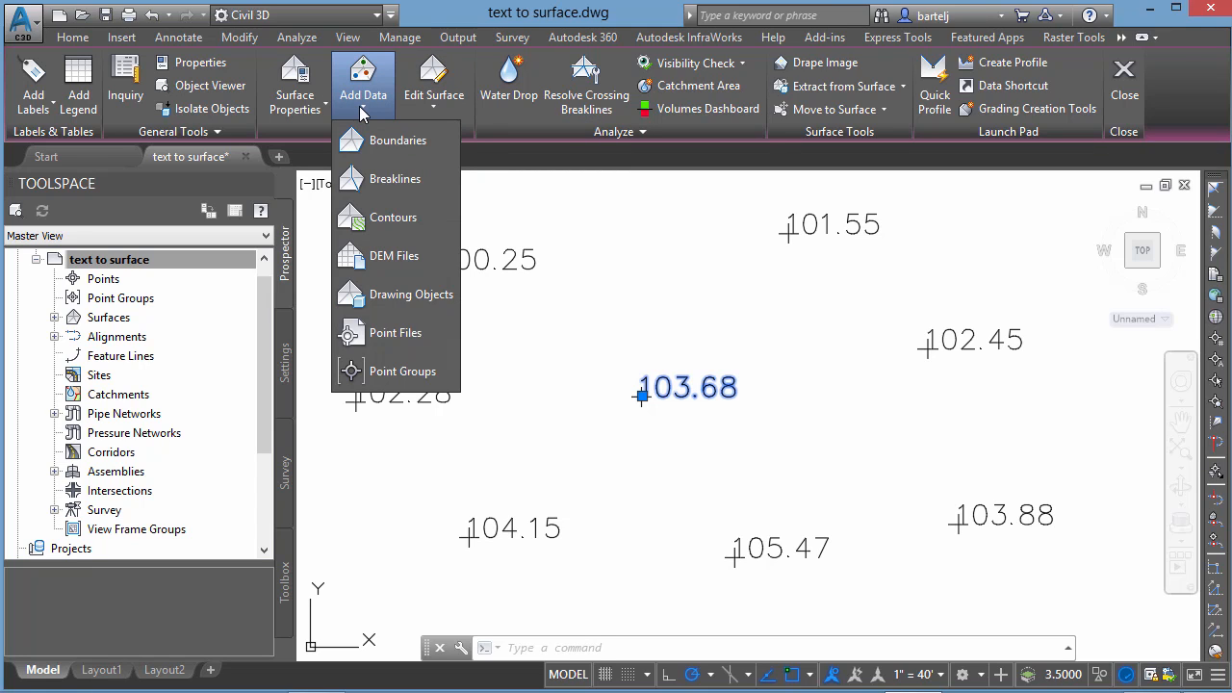
{"action": "left_click", "coordinate": [411, 299]}
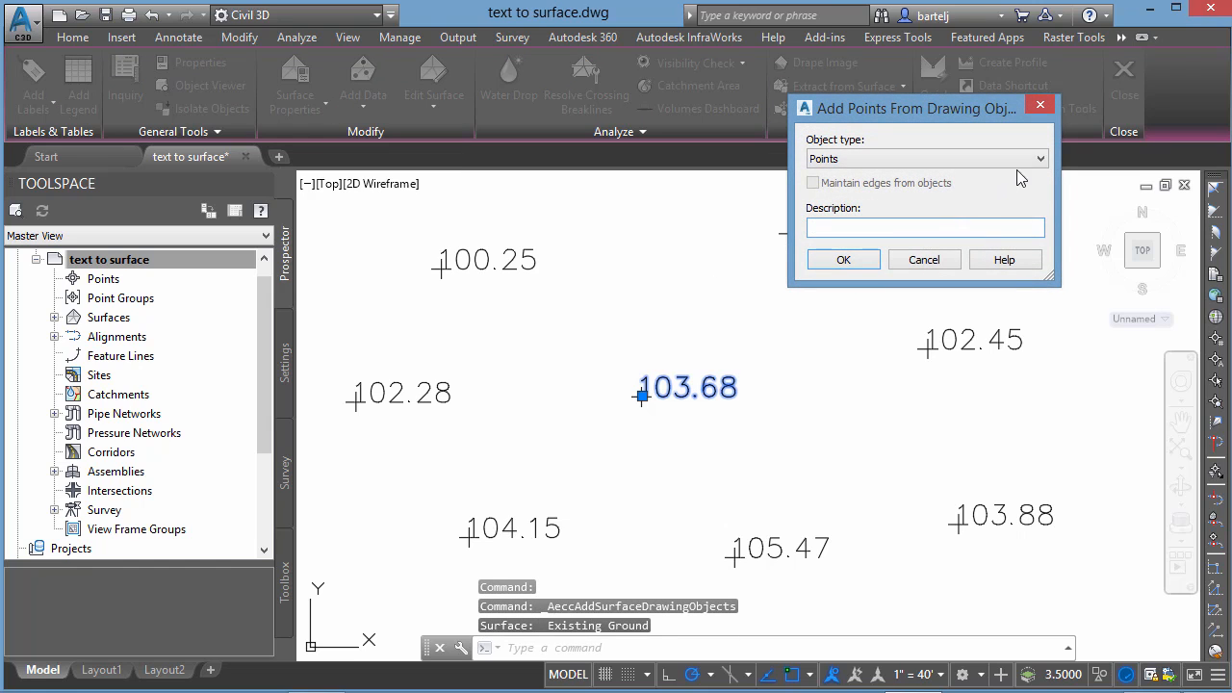
{"action": "left_click", "coordinate": [1040, 161]}
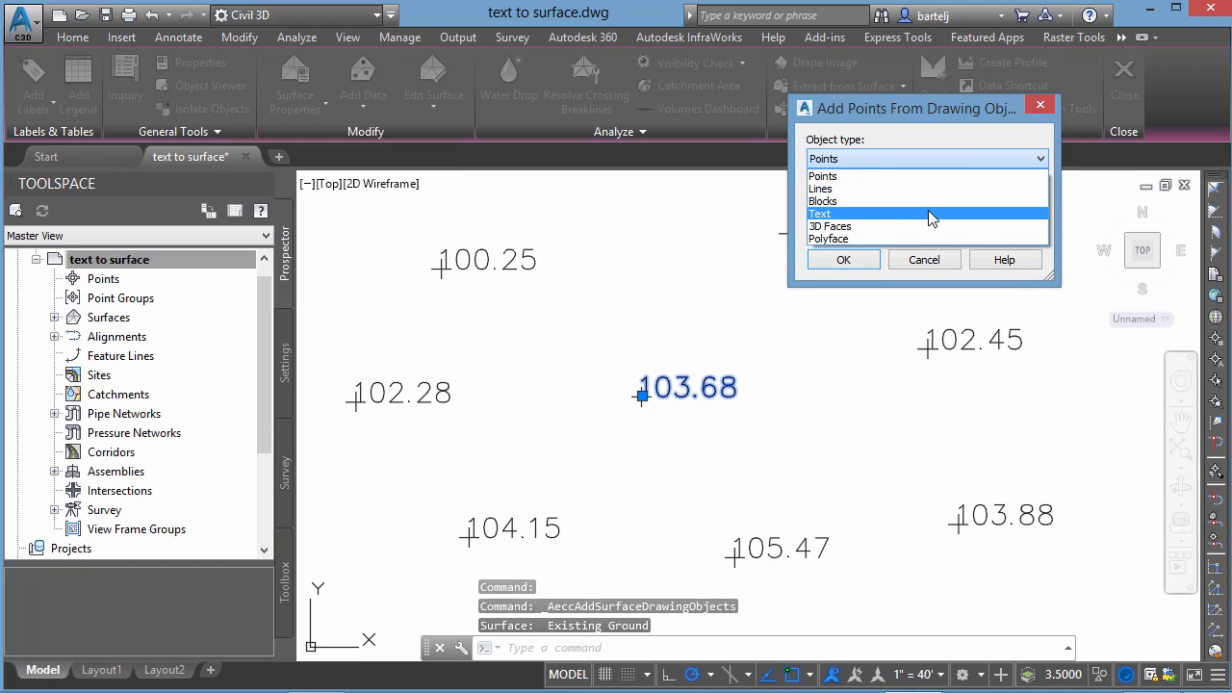
{"action": "left_click", "coordinate": [929, 213]}
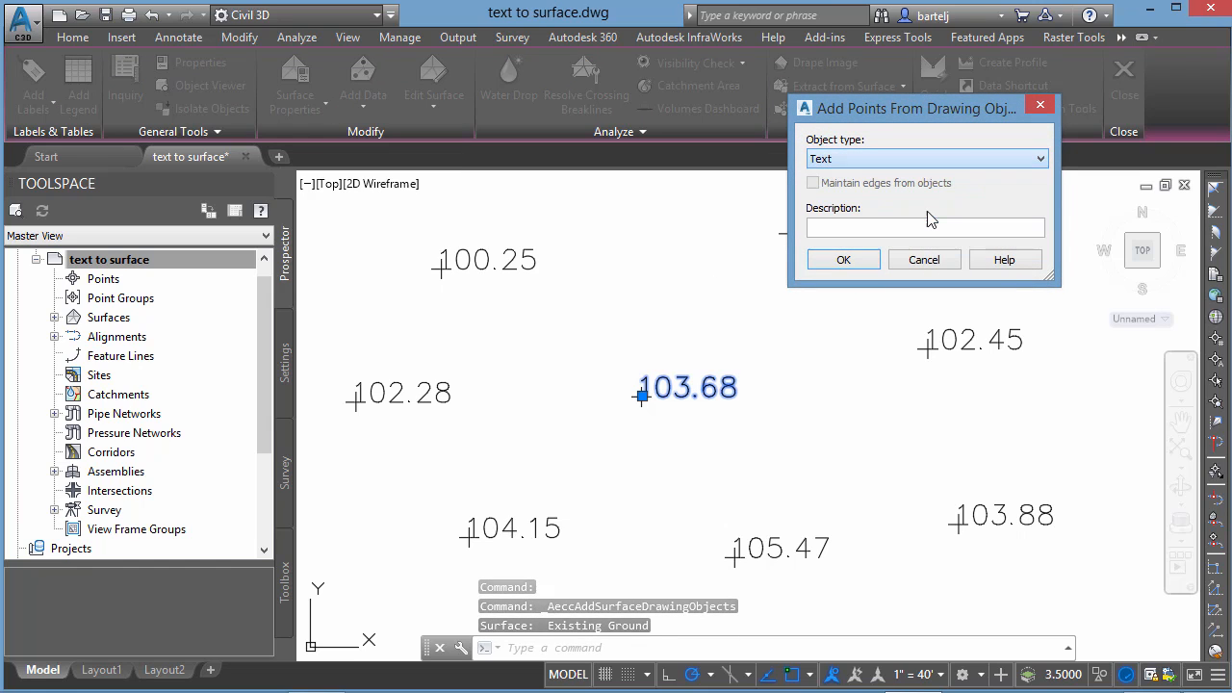
{"action": "left_click", "coordinate": [843, 262]}
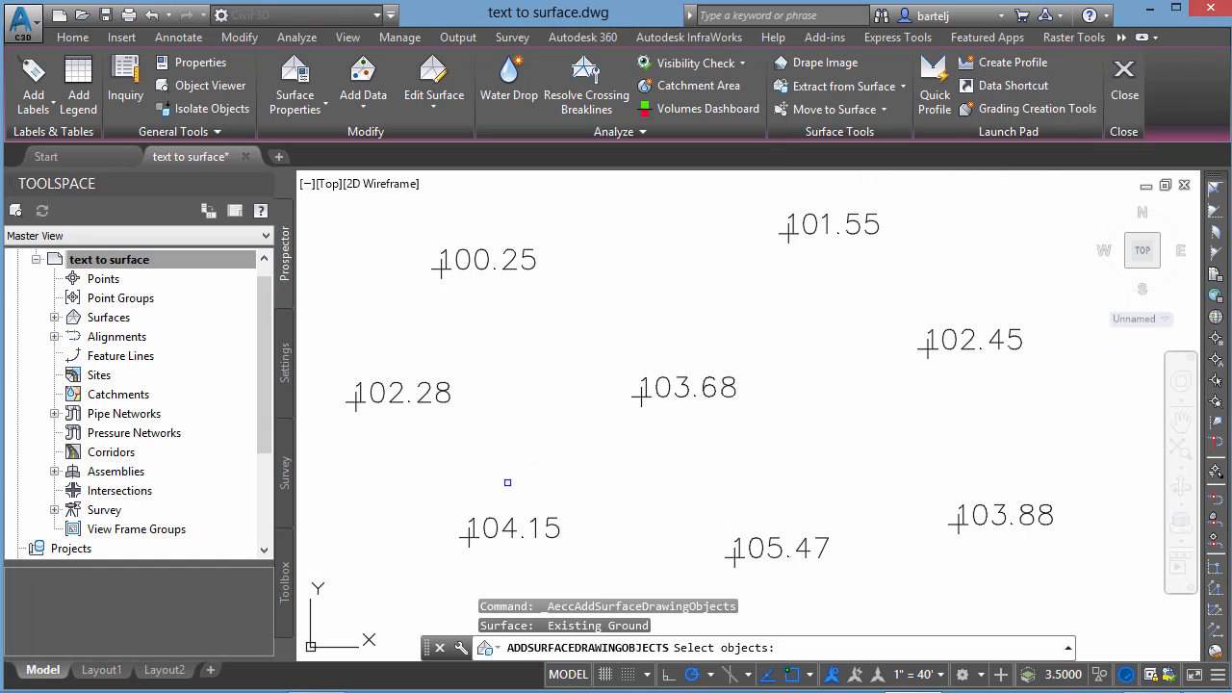
{"action": "left_click", "coordinate": [336, 620]}
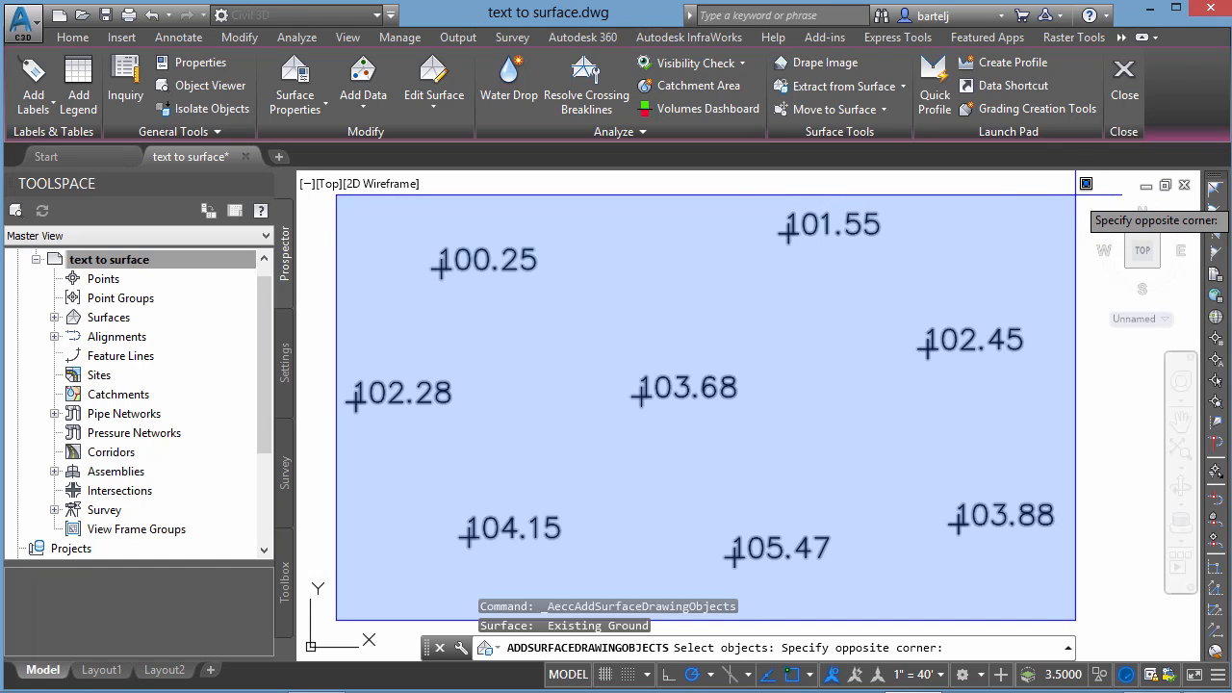
{"action": "left_click", "coordinate": [1120, 171]}
{"action": "key", "text": "Return"}
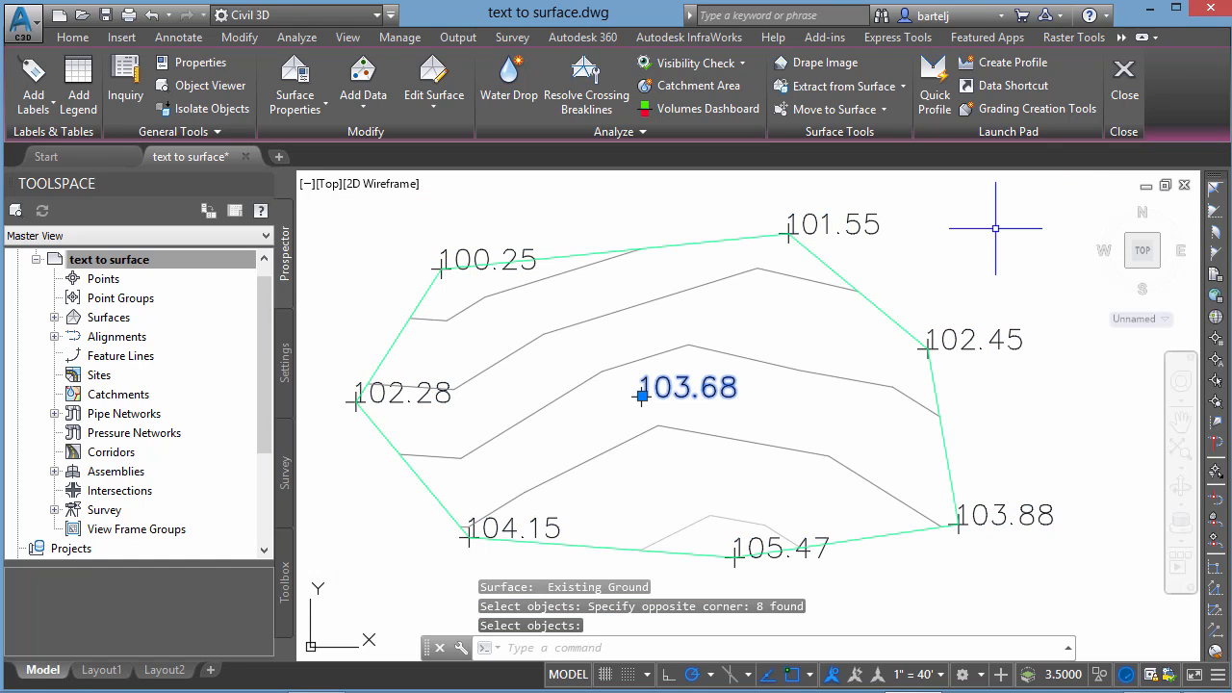